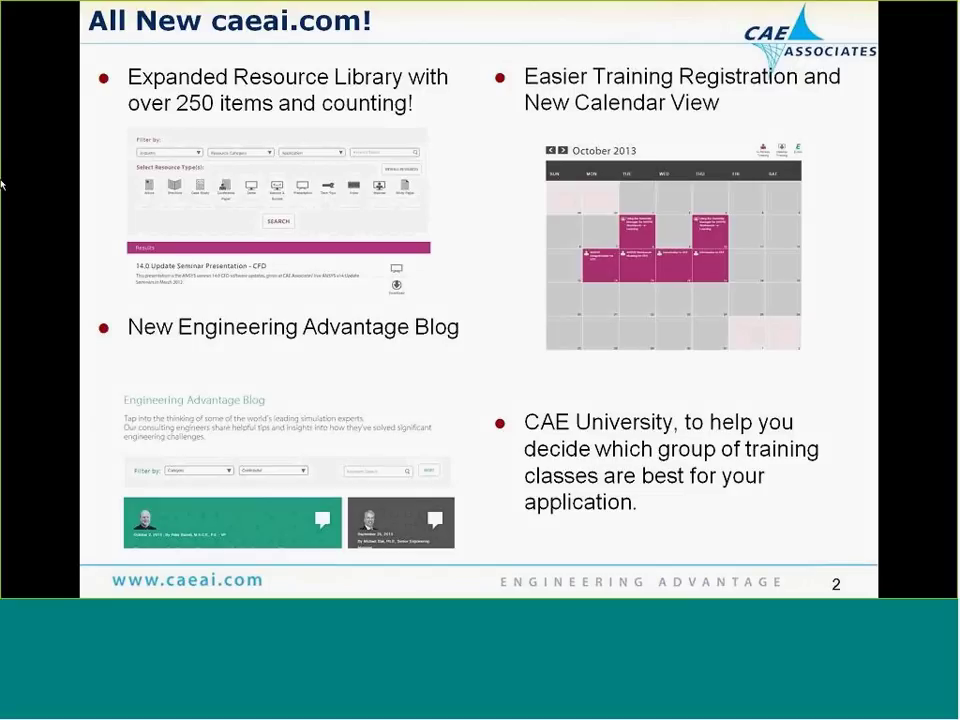
{"action": "key", "text": "Right"}
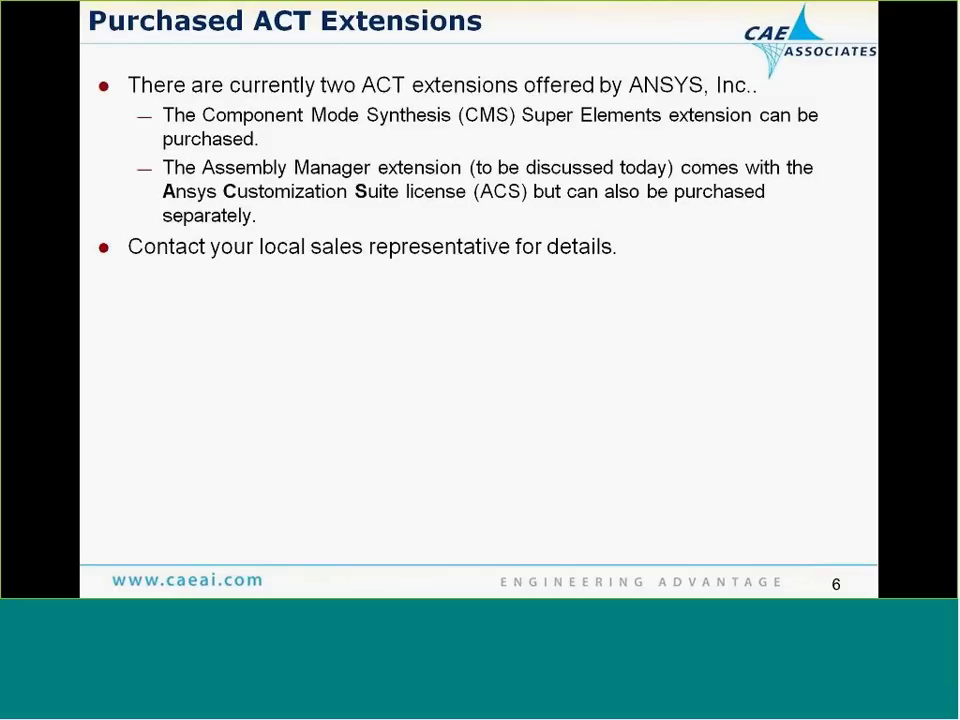
{"action": "key", "text": "Right"}
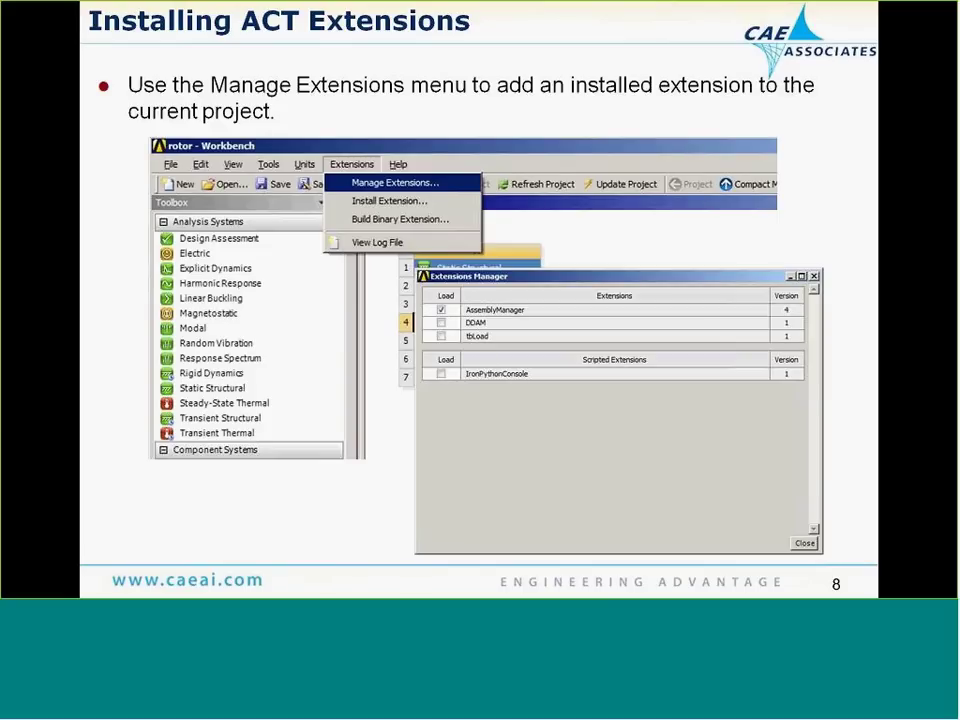
{"action": "key", "text": "Right"}
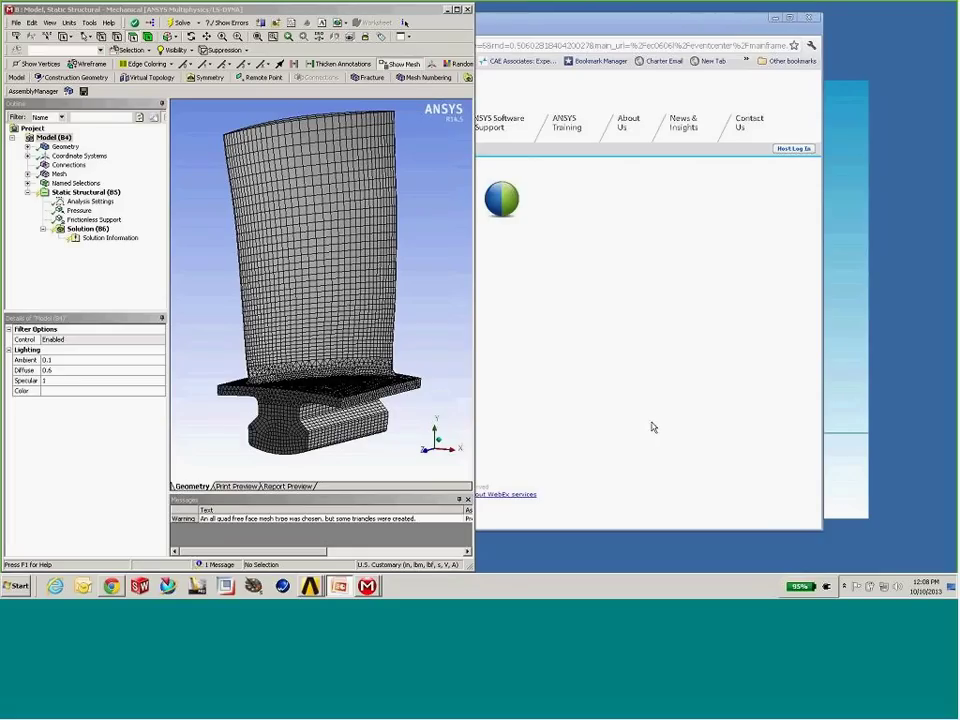
- Bring up the disk sector model's Mechanical window beside the blade model, and inspect both meshes and the blade's mesh controls
{"action": "left_click", "coordinate": [367, 587]}
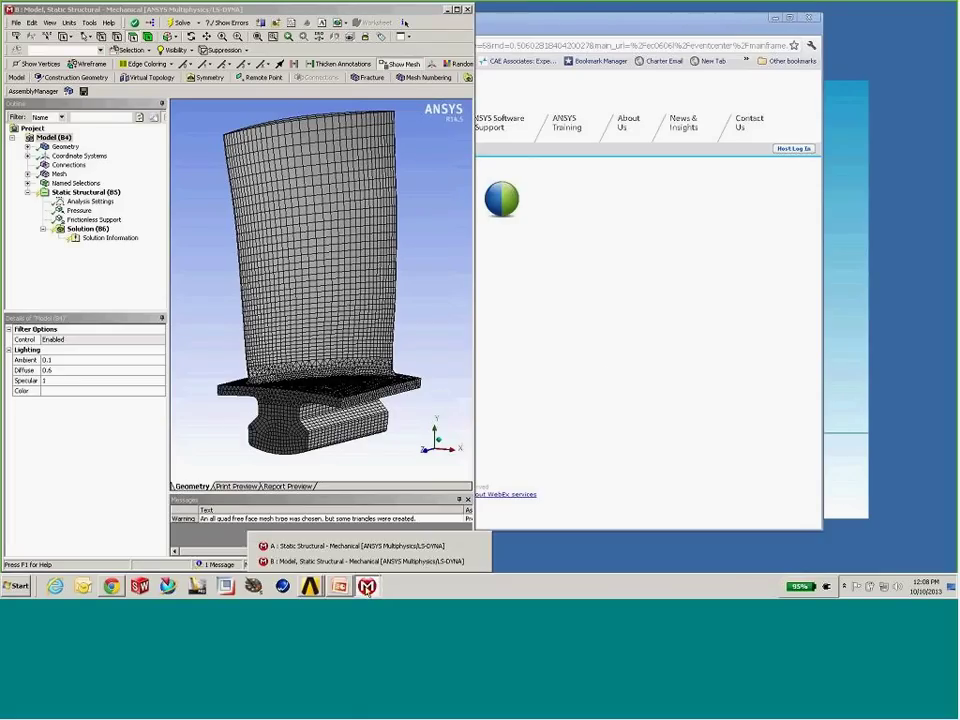
{"action": "left_click", "coordinate": [350, 545]}
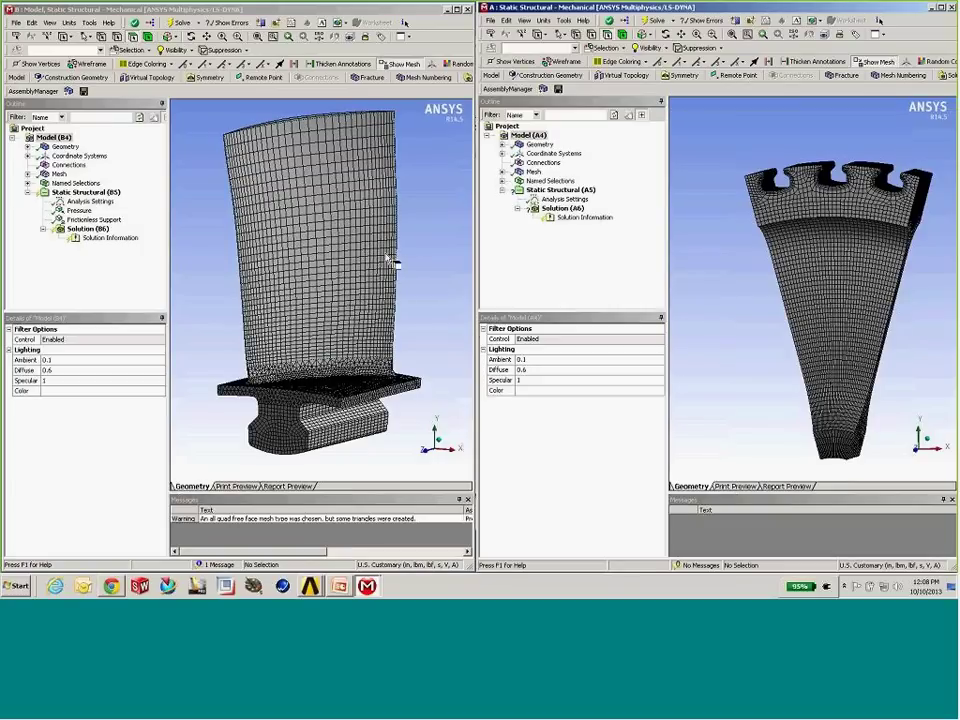
{"action": "left_click_drag", "start_coordinate": [210, 259], "coordinate": [300, 242]}
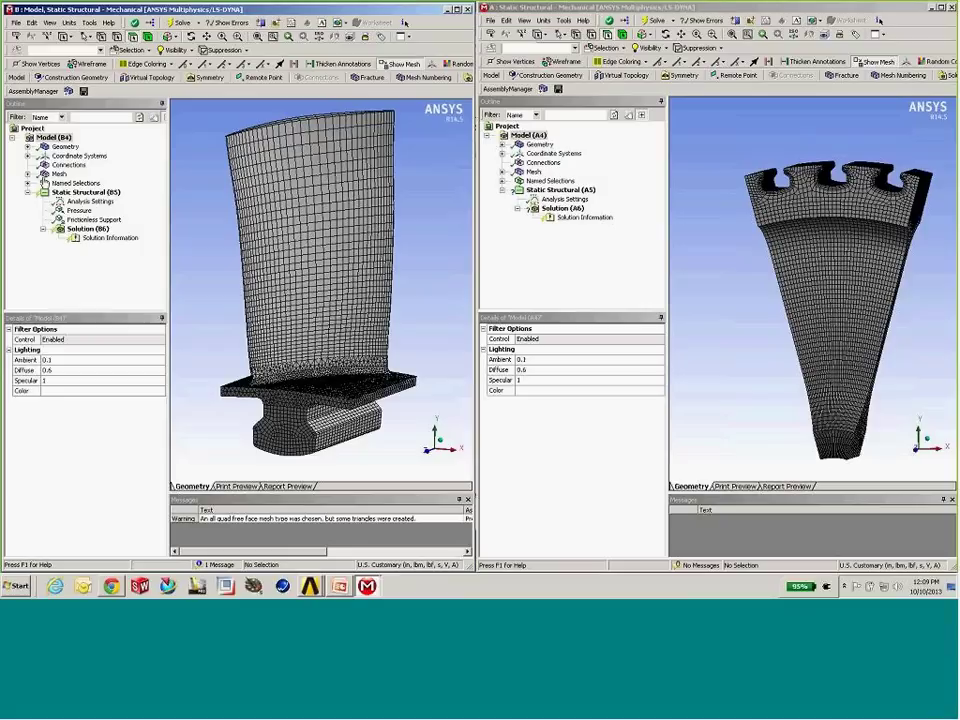
{"action": "left_click", "coordinate": [28, 174]}
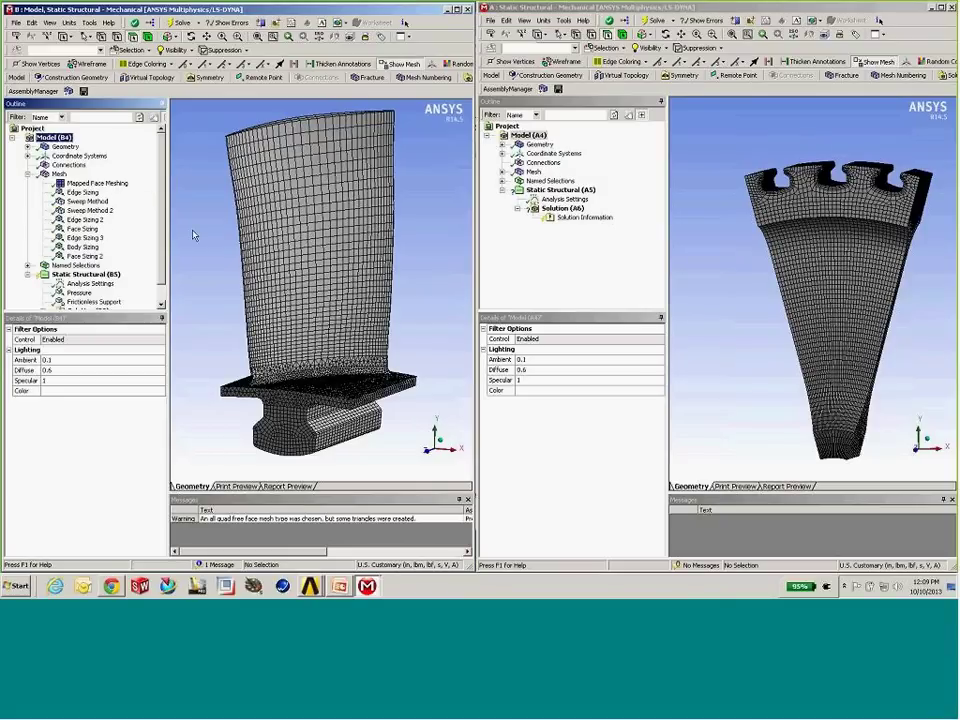
{"action": "left_click_drag", "start_coordinate": [195, 232], "coordinate": [345, 257]}
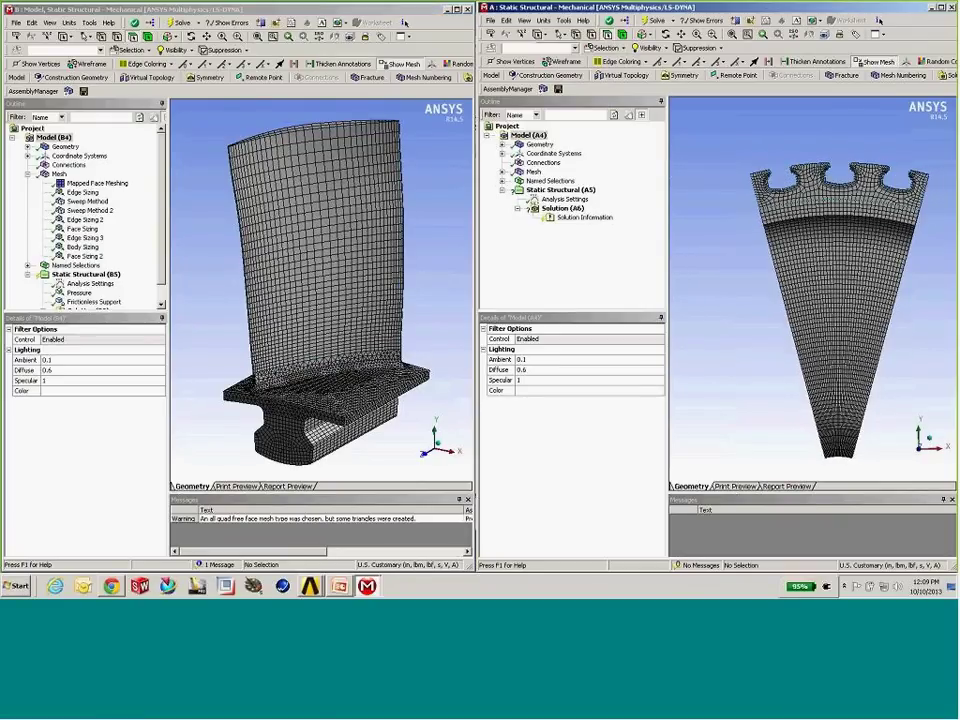
{"action": "middle_click_drag", "start_coordinate": [850, 190], "coordinate": [818, 215]}
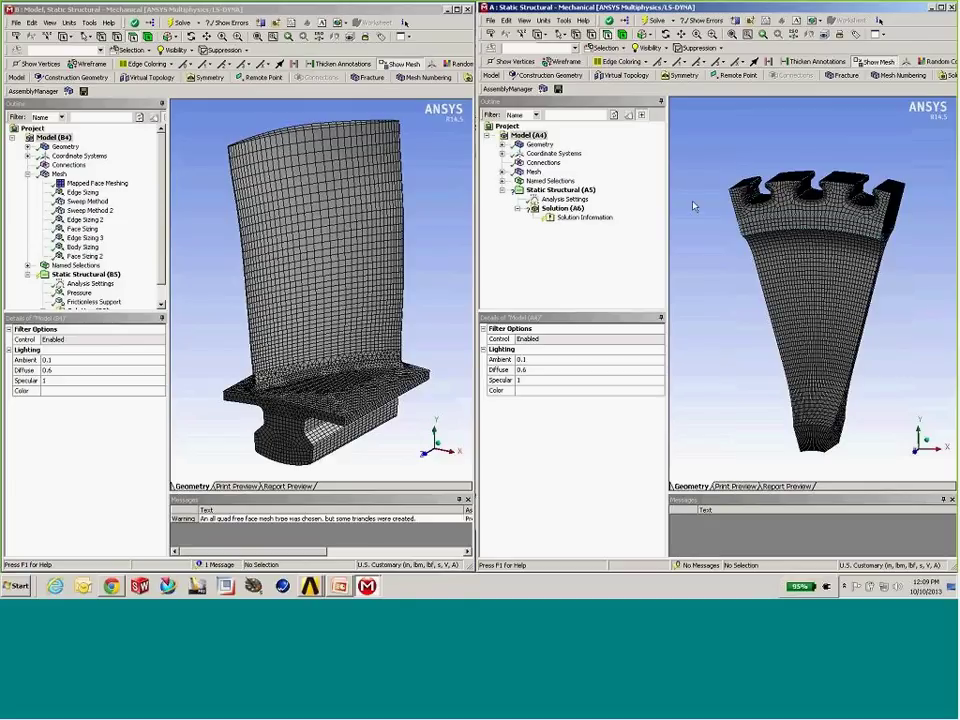
- Examine the disk sector's Blade1 coordinate system and the blade's Global Coordinate System in relation to each part's geometry
{"action": "left_click", "coordinate": [511, 153]}
{"action": "left_click", "coordinate": [550, 171]}
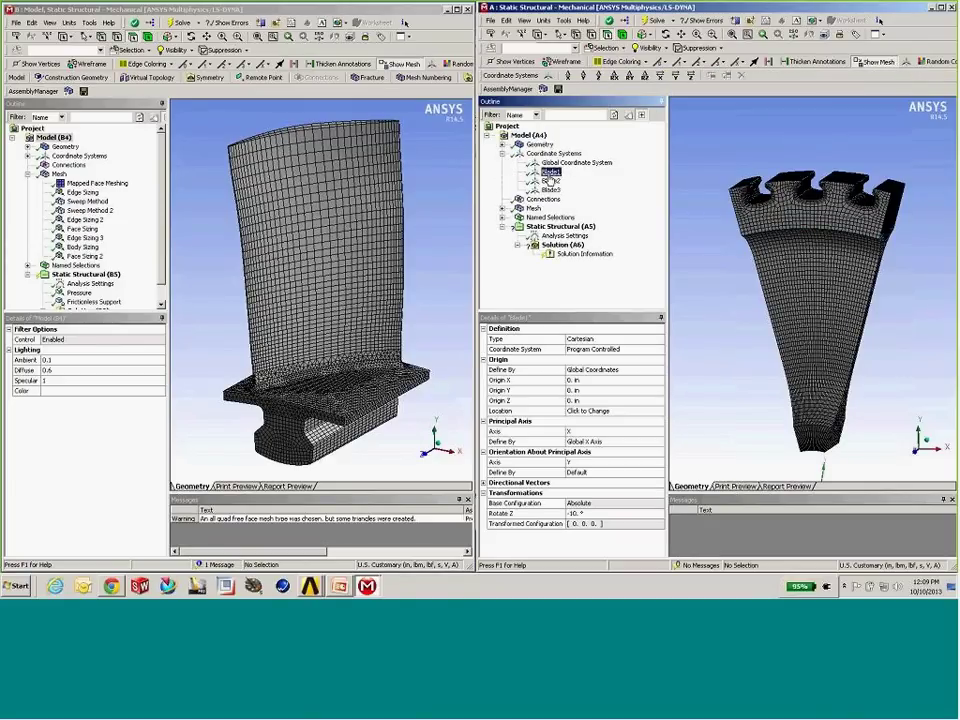
{"action": "scroll", "coordinate": [858, 203], "scroll_direction": "down", "scroll_amount": 3}
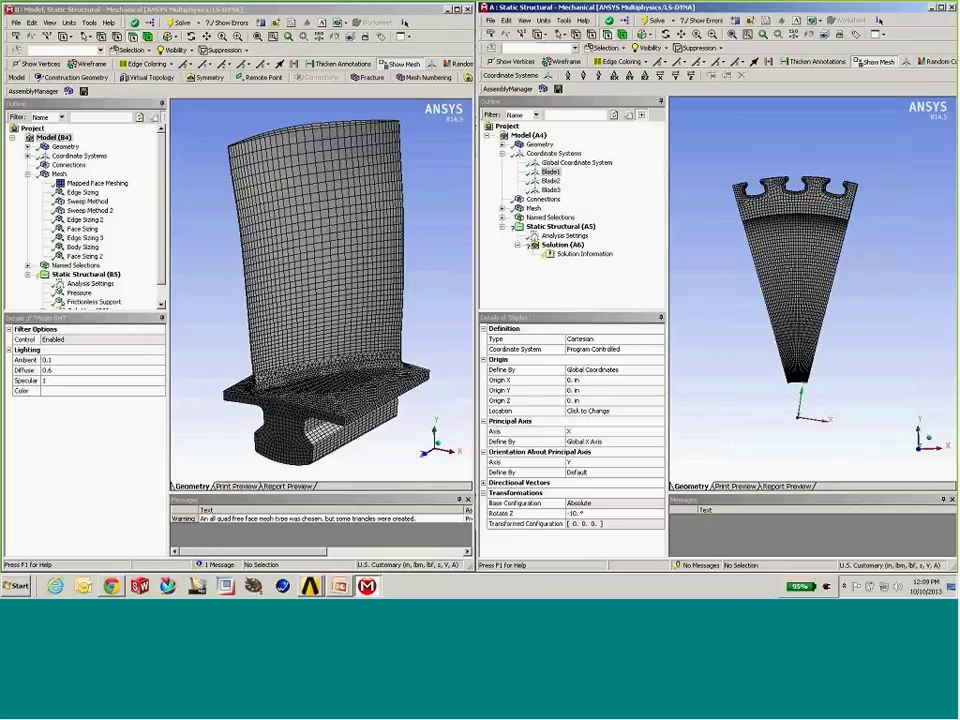
{"action": "left_click", "coordinate": [28, 155]}
{"action": "left_click", "coordinate": [95, 164]}
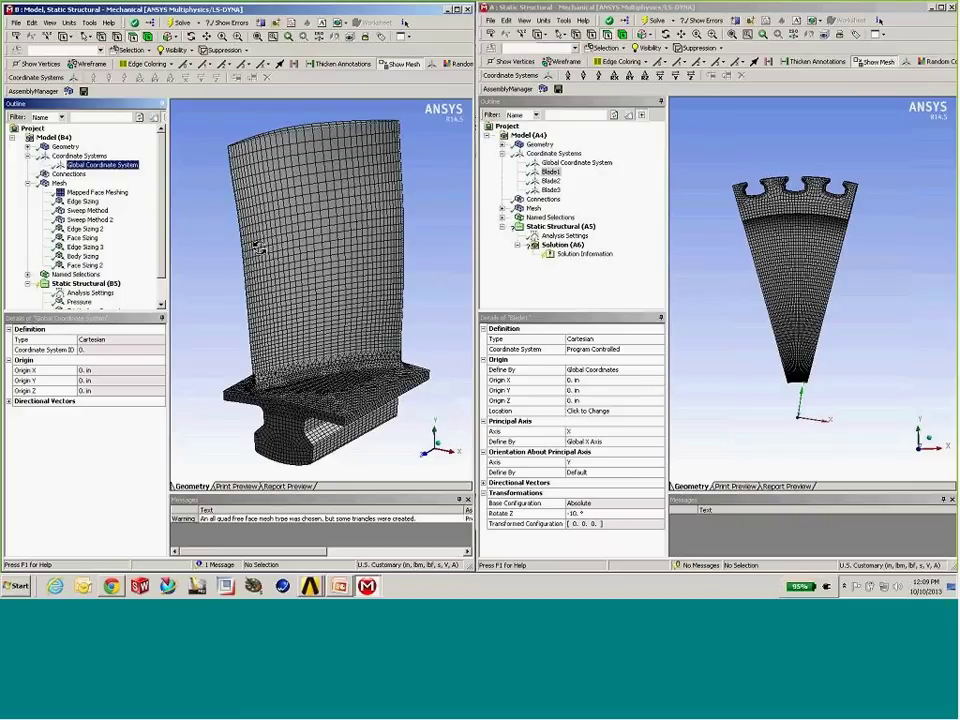
{"action": "mouse_move", "coordinate": [290, 230]}
{"action": "middle_mouse_down"}
{"action": "mouse_move", "coordinate": [279, 240]}
{"action": "mouse_move", "coordinate": [258, 236]}
{"action": "mouse_move", "coordinate": [291, 227]}
{"action": "middle_mouse_up"}
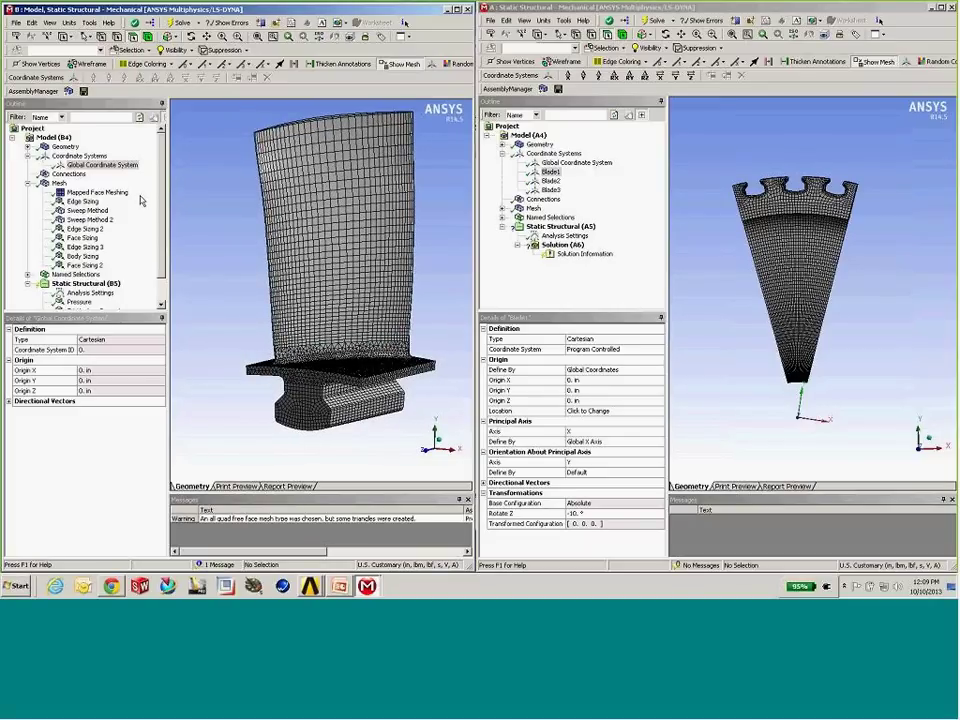
{"action": "middle_click_drag", "start_coordinate": [735, 268], "coordinate": [790, 250]}
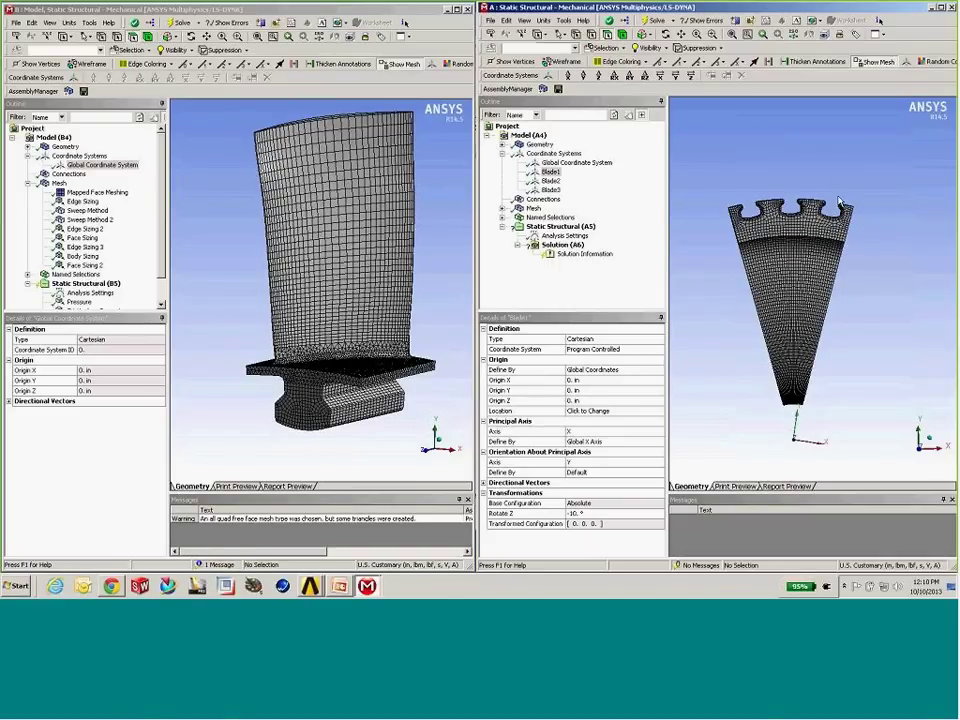
{"action": "middle_click_drag", "start_coordinate": [836, 187], "coordinate": [841, 247]}
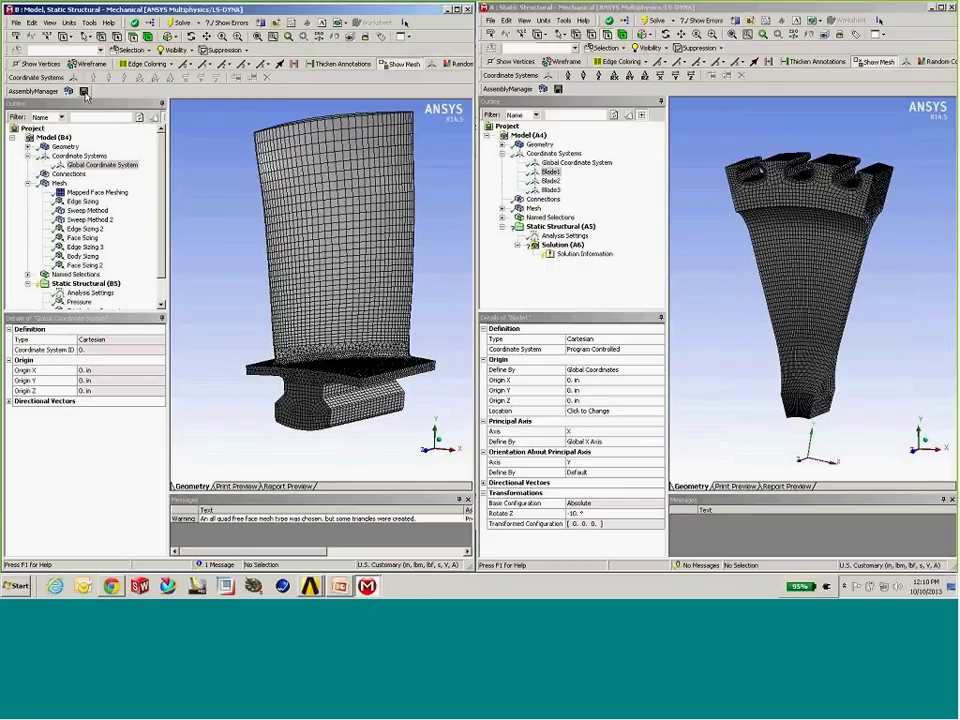
- Start an Assembly Manager data save for the blade model and choose Assembly_manager_webinar > Fan Blade under CAEA as the destination
{"action": "left_click", "coordinate": [84, 92]}
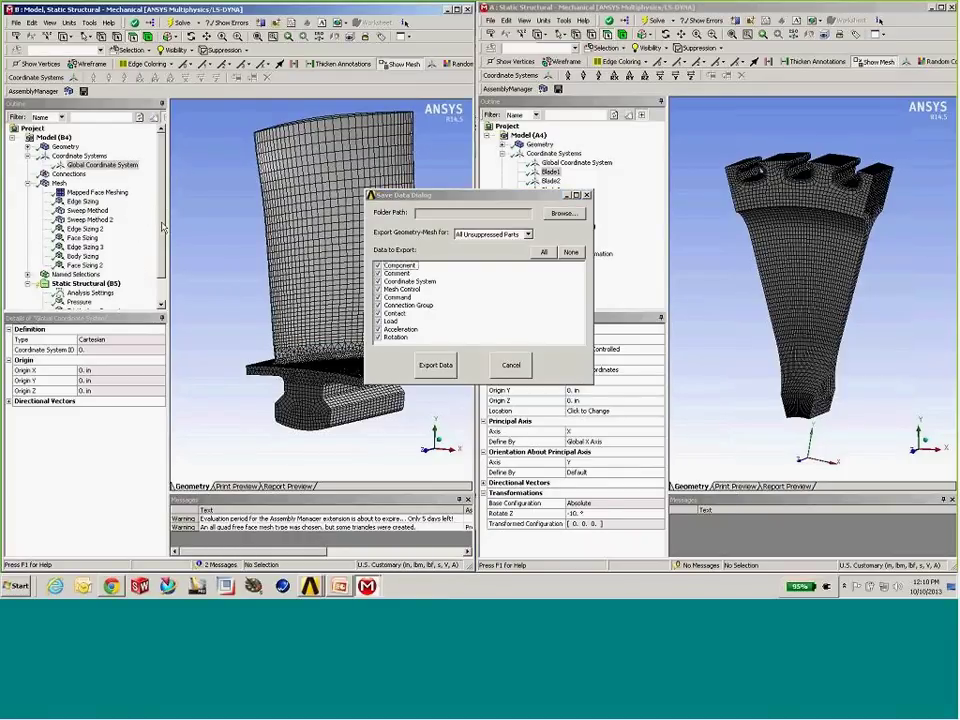
{"action": "scroll", "coordinate": [115, 235], "scroll_direction": "down", "scroll_amount": 1}
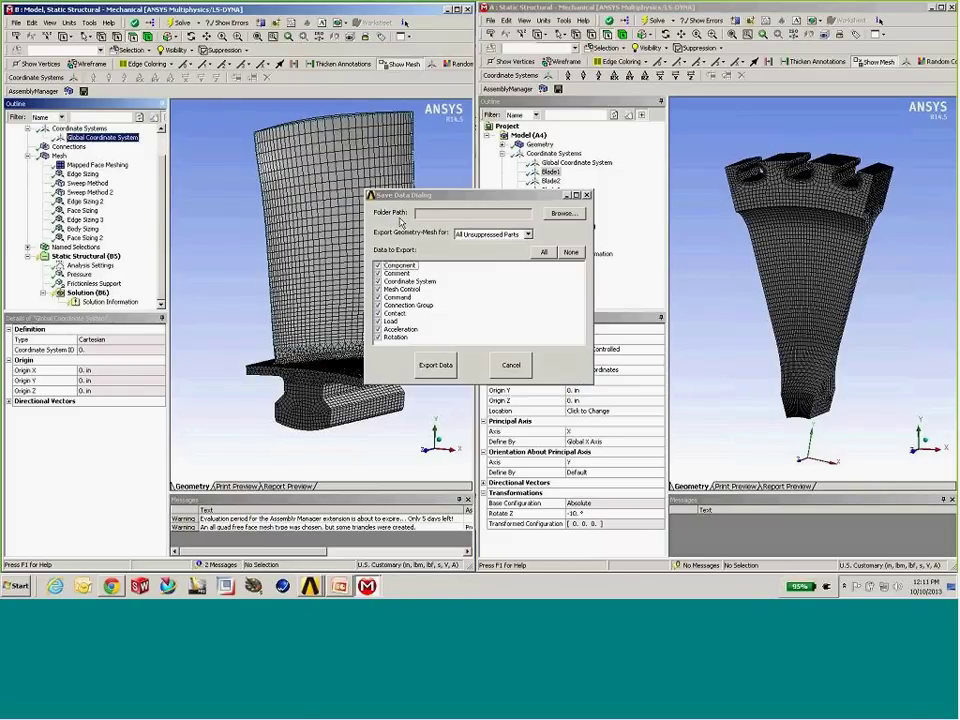
{"action": "left_click", "coordinate": [563, 213]}
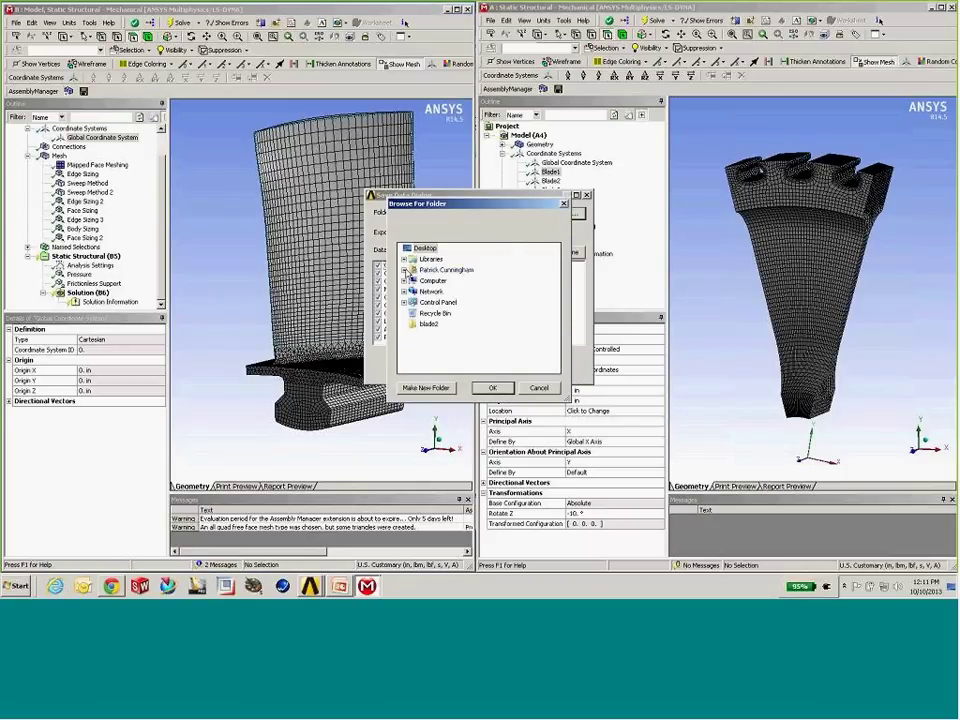
{"action": "left_click", "coordinate": [404, 269]}
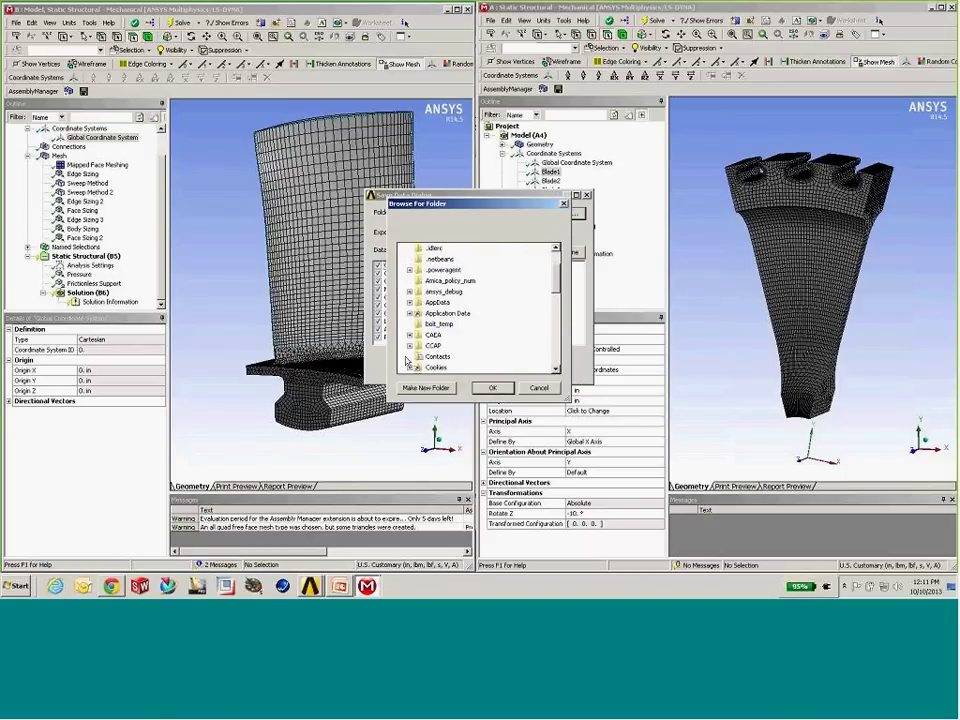
{"action": "left_click", "coordinate": [409, 336]}
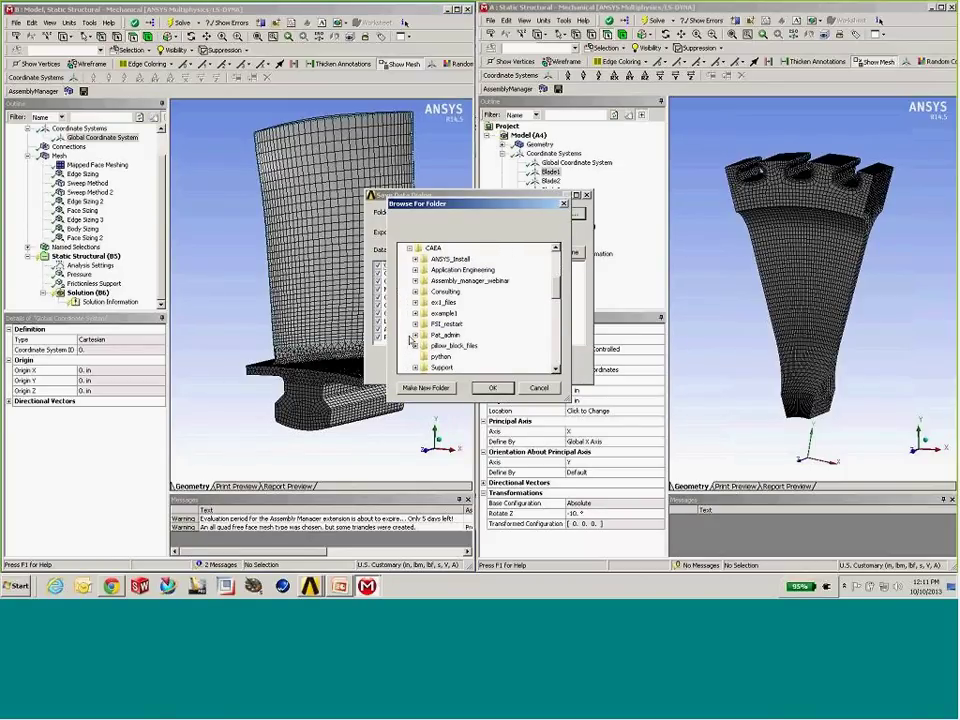
{"action": "left_click", "coordinate": [440, 280]}
{"action": "scroll", "coordinate": [418, 290], "scroll_direction": "up", "scroll_amount": 3}
{"action": "scroll", "coordinate": [425, 292], "scroll_direction": "down", "scroll_amount": 3}
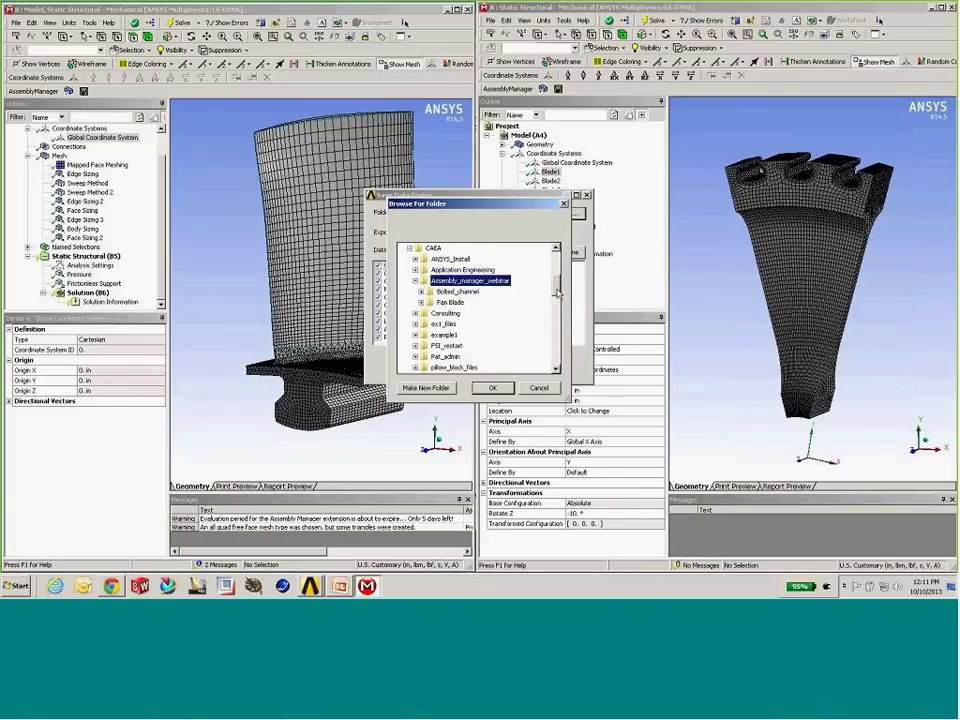
{"action": "left_click", "coordinate": [450, 313]}
{"action": "scroll", "coordinate": [443, 318], "scroll_direction": "up", "scroll_amount": 2}
{"action": "scroll", "coordinate": [440, 320], "scroll_direction": "down", "scroll_amount": 2}
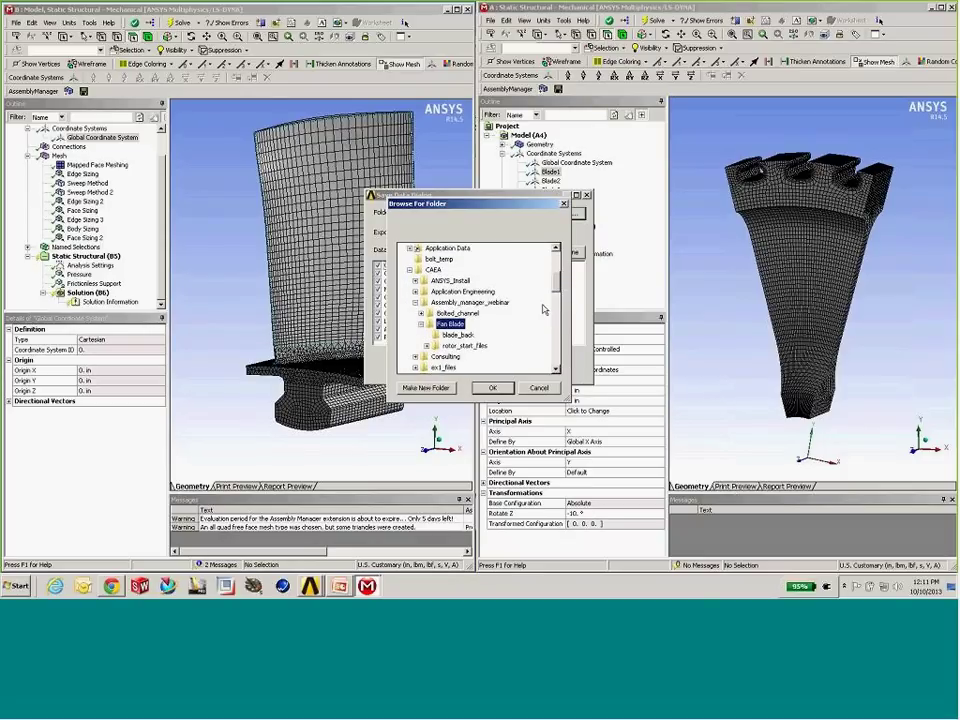
- Create a folder named blade1 inside Fan Blade and export all listed data types for all unsuppressed blade parts into it
{"action": "left_click", "coordinate": [439, 388]}
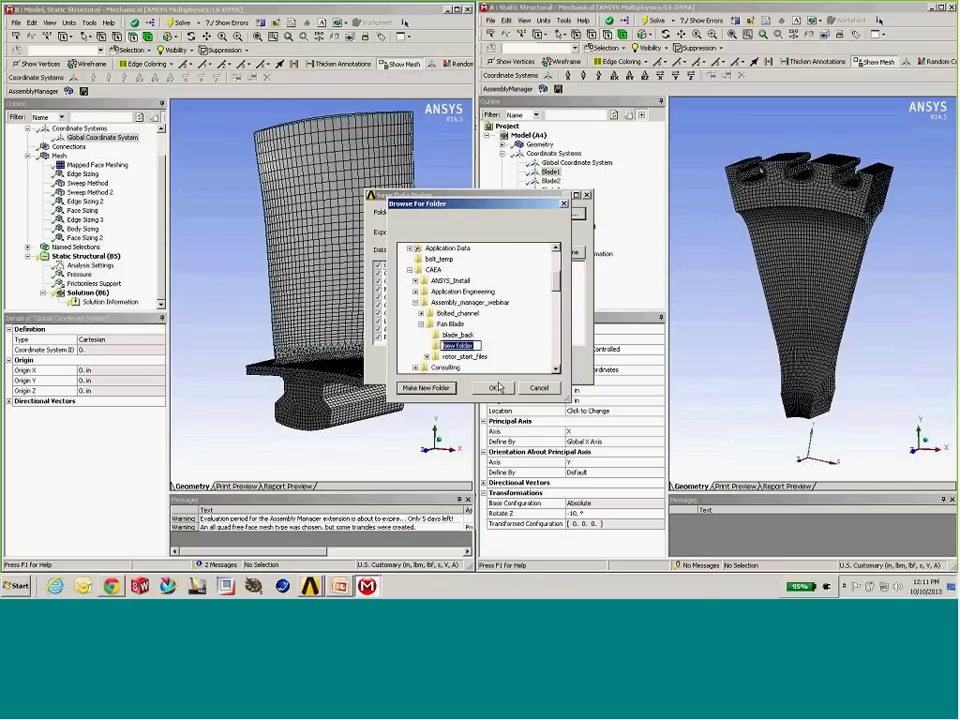
{"action": "type", "text": "blade_"}
{"action": "key", "text": "Return"}
{"action": "left_click", "coordinate": [495, 387]}
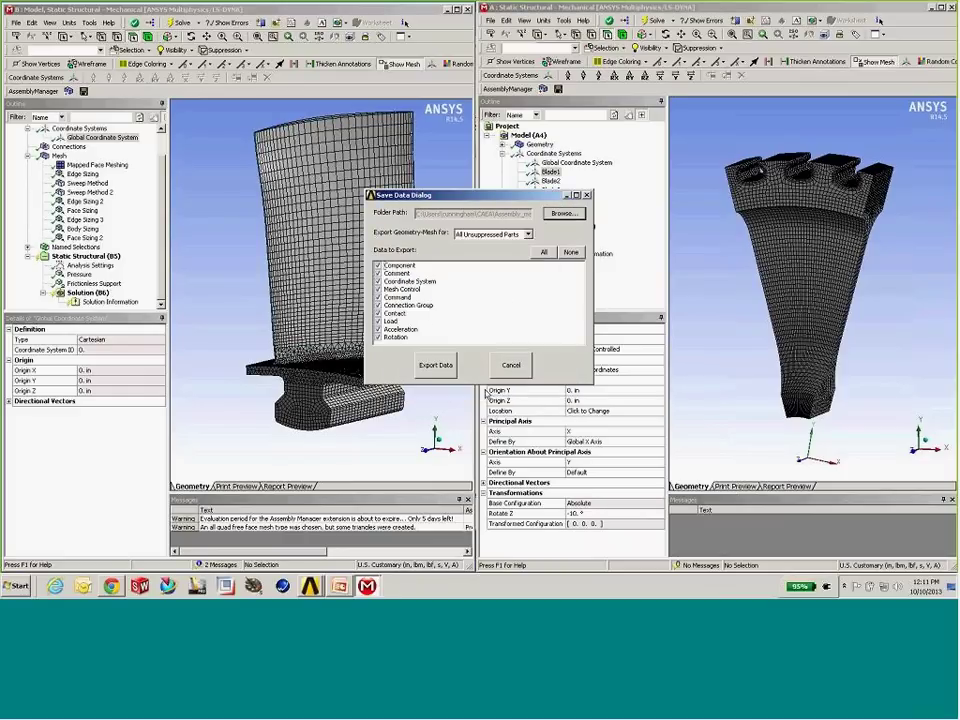
{"action": "left_click", "coordinate": [436, 366]}
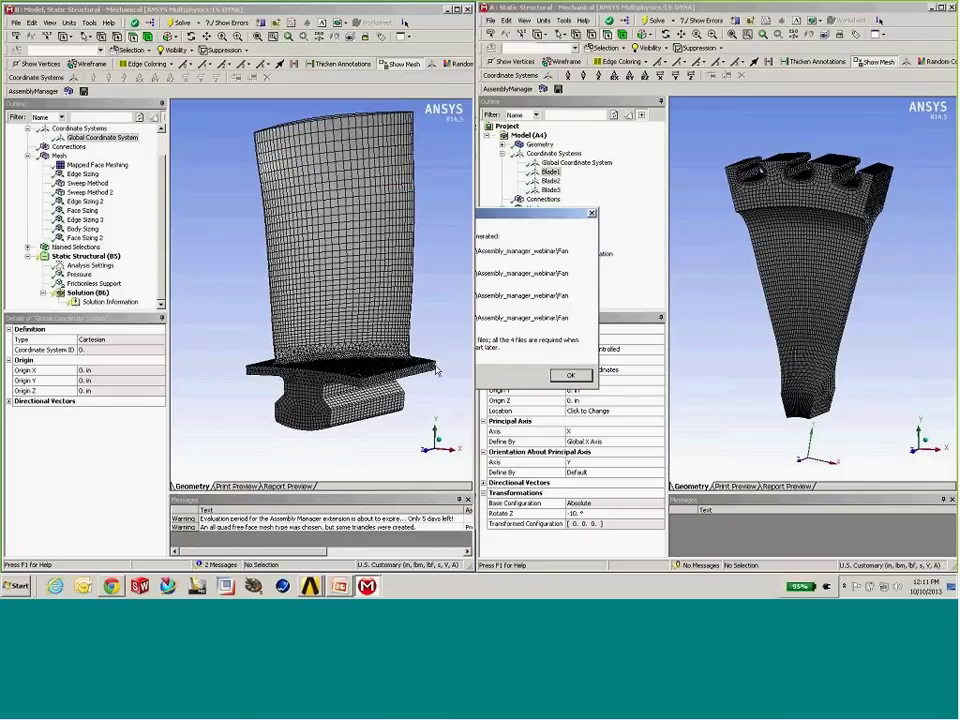
- Move the disk sector model's window aside to read the list of exported files, and dismiss the message
{"action": "left_click_drag", "start_coordinate": [499, 8], "coordinate": [640, 8]}
{"action": "left_click", "coordinate": [511, 218]}
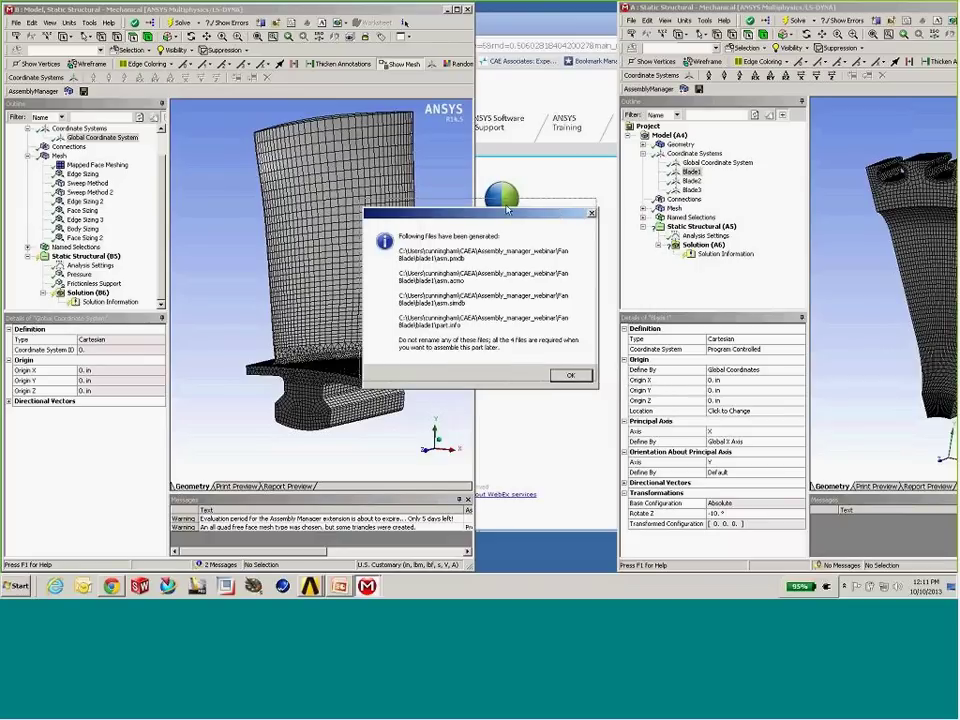
{"action": "left_click_drag", "start_coordinate": [561, 214], "coordinate": [559, 205]}
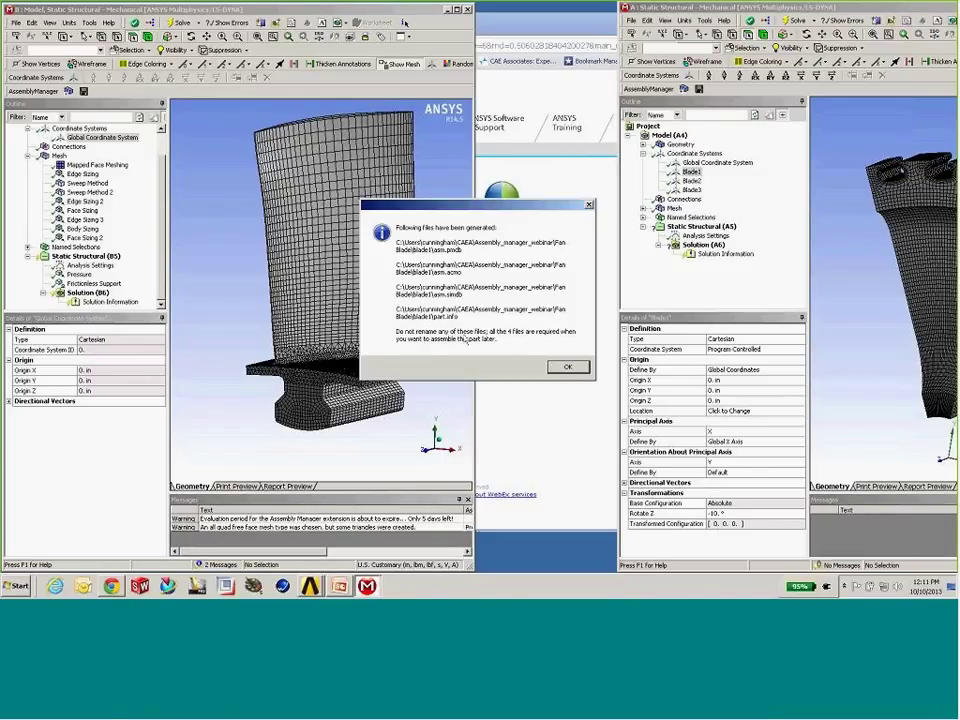
{"action": "key", "text": "Return"}
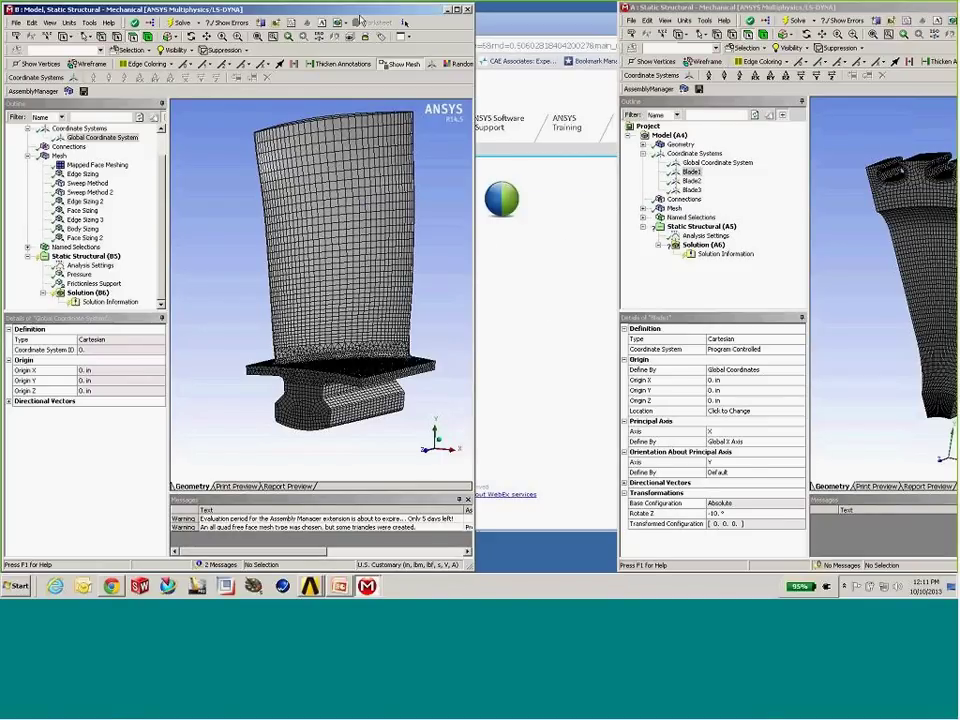
- Minimize the blade model's window, maximize the disk sector model's window, and widen its graphics area by narrowing the outline pane
{"action": "key", "text": "super+Down"}
{"action": "key", "text": "super+Down"}
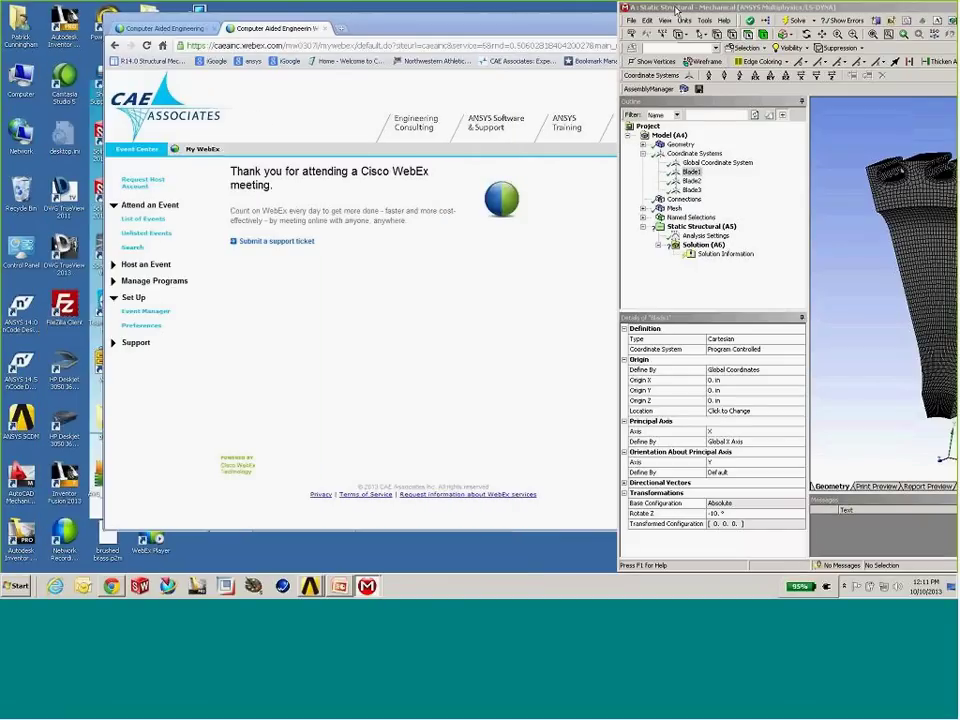
{"action": "left_click_drag", "start_coordinate": [676, 10], "coordinate": [707, 57]}
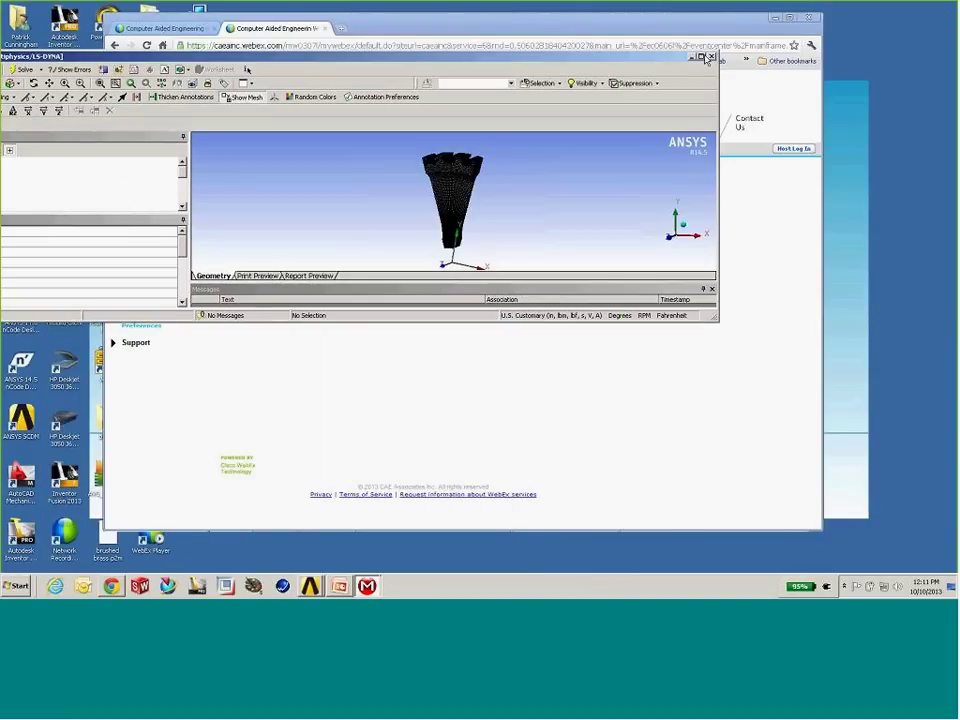
{"action": "left_click", "coordinate": [702, 57]}
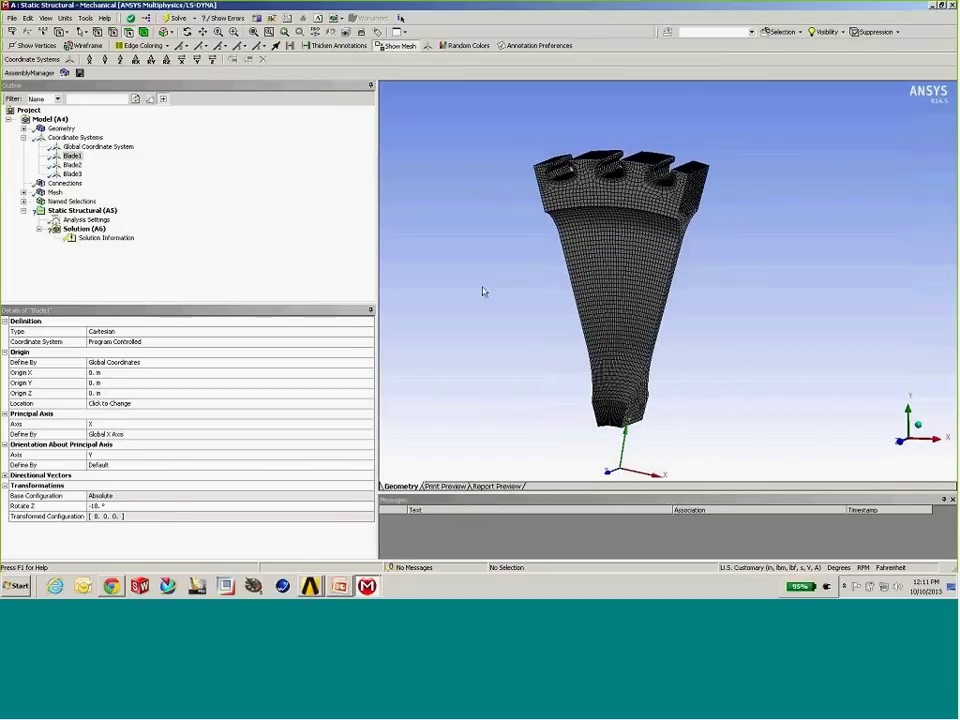
{"action": "left_click_drag", "start_coordinate": [377, 256], "coordinate": [207, 254]}
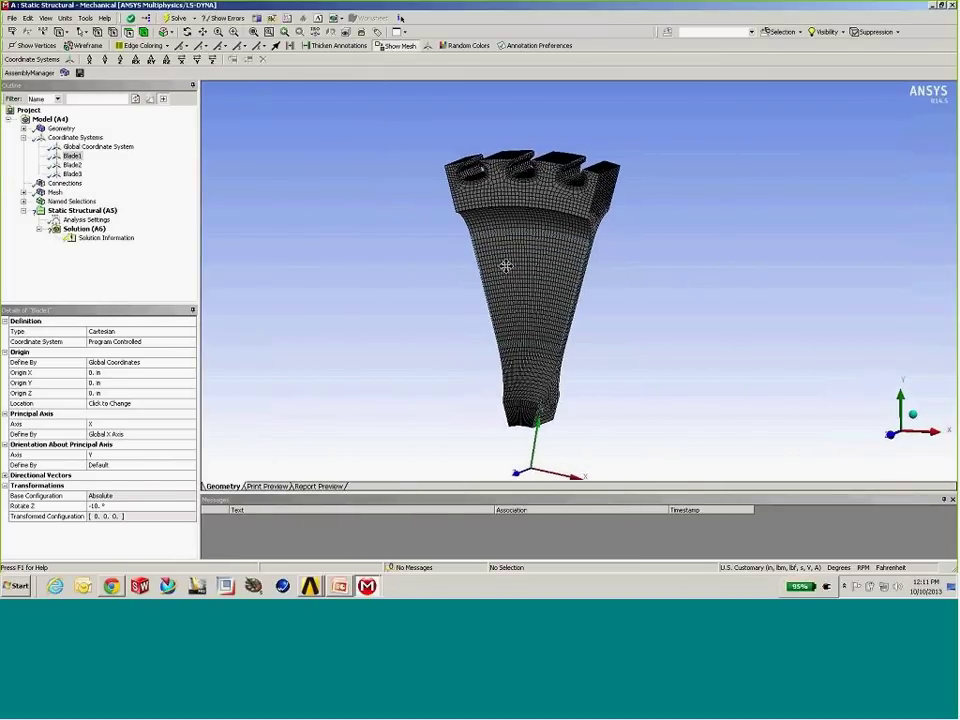
- Open the Assembly Manager's assembly table for the disk sector model
{"action": "middle_click_drag", "start_coordinate": [456, 254], "coordinate": [538, 244]}
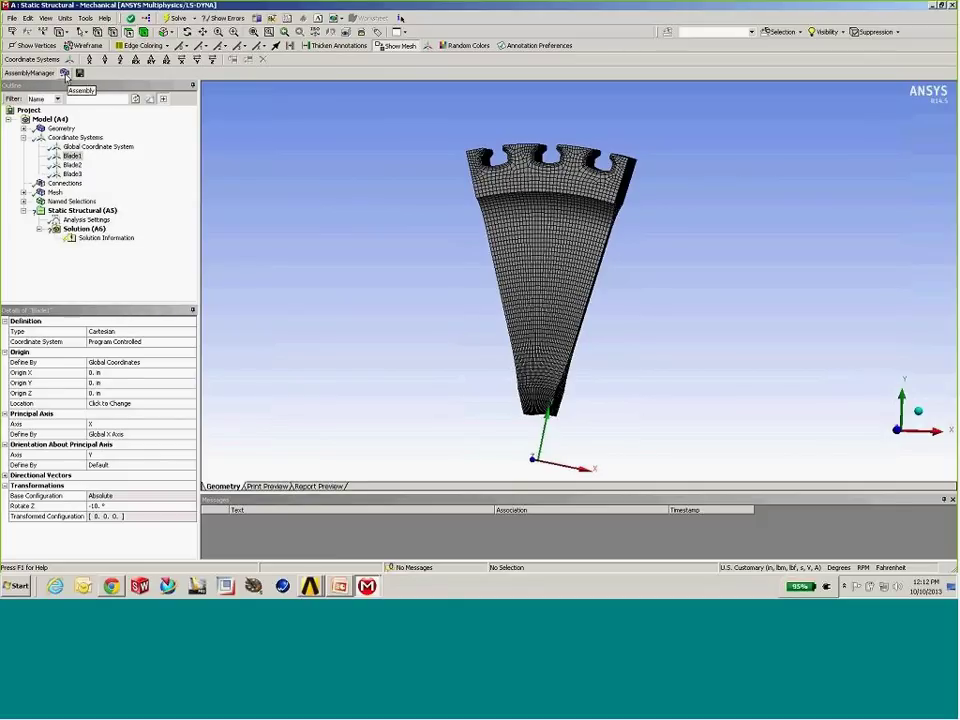
{"action": "left_click", "coordinate": [65, 74]}
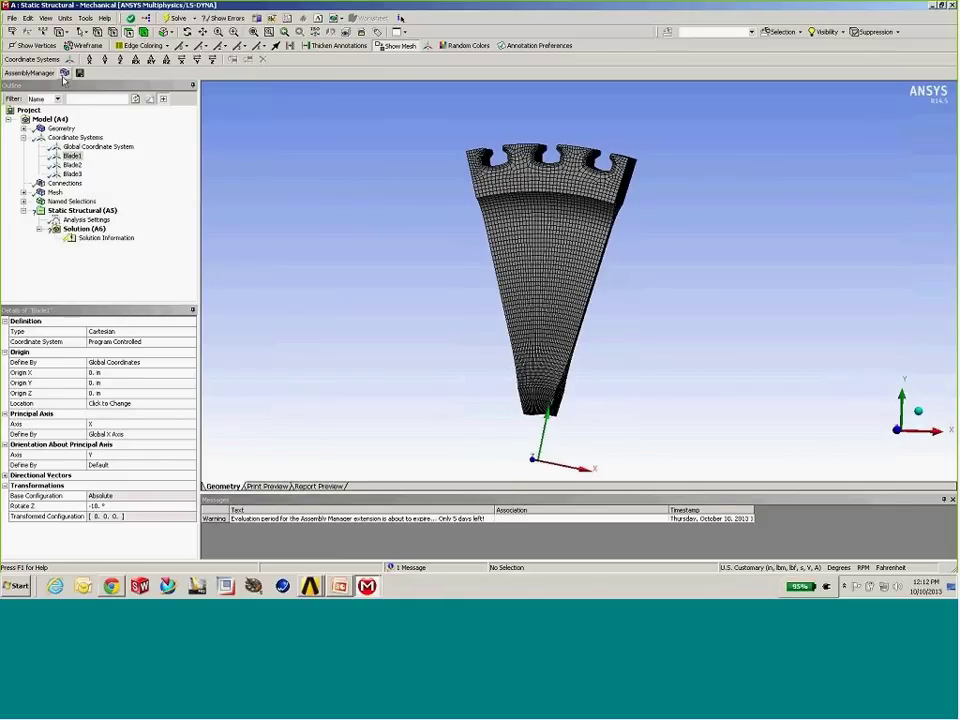
{"action": "left_click", "coordinate": [64, 75]}
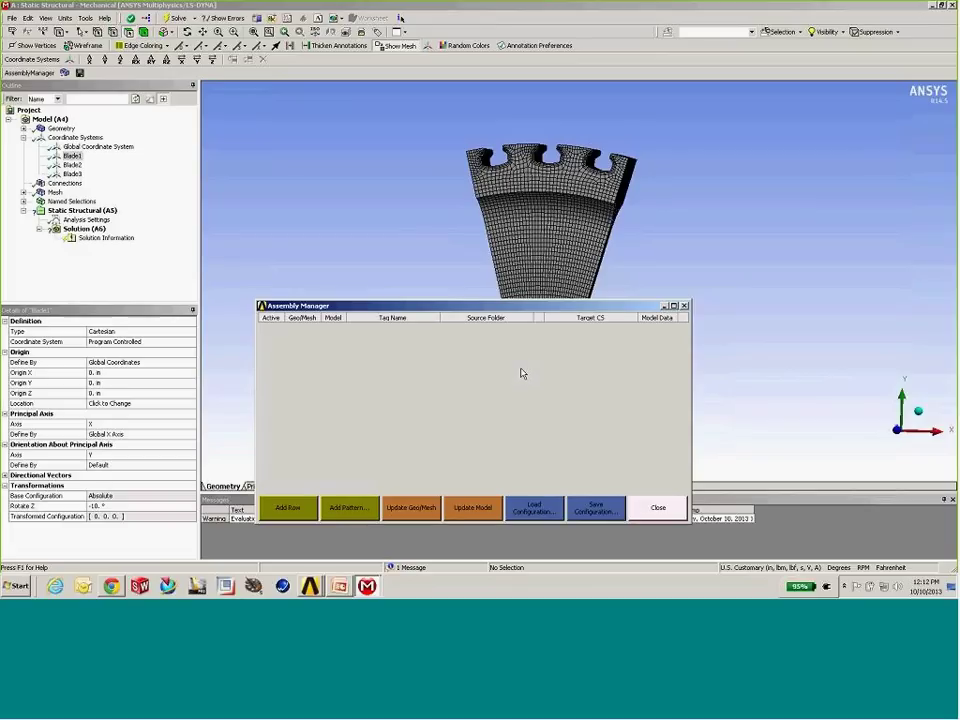
- Add an import row to the assembly table and set its source folder to blade1 inside Assembly_manager_webinar > Fan Blade
{"action": "left_click", "coordinate": [296, 507]}
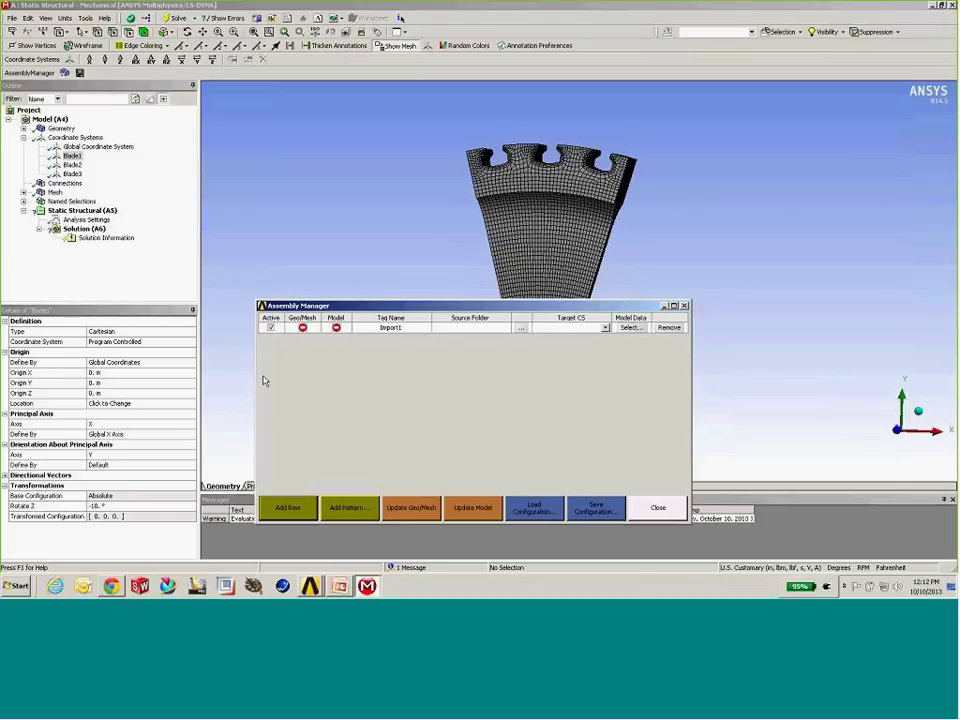
{"action": "left_click_drag", "start_coordinate": [390, 307], "coordinate": [425, 326]}
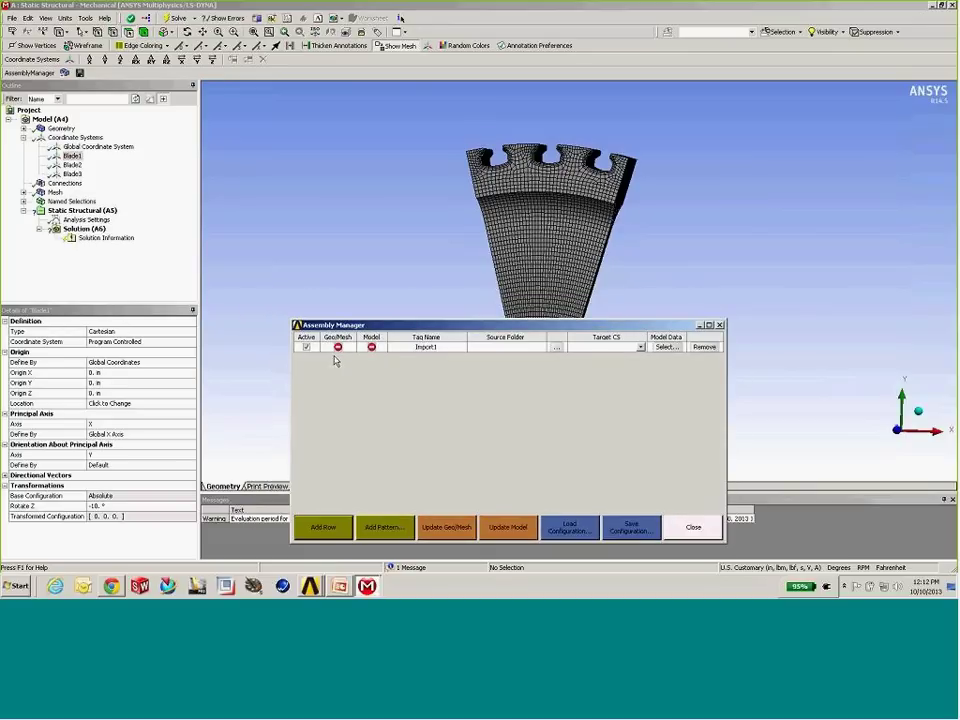
{"action": "left_click", "coordinate": [545, 348]}
{"action": "left_click", "coordinate": [555, 347]}
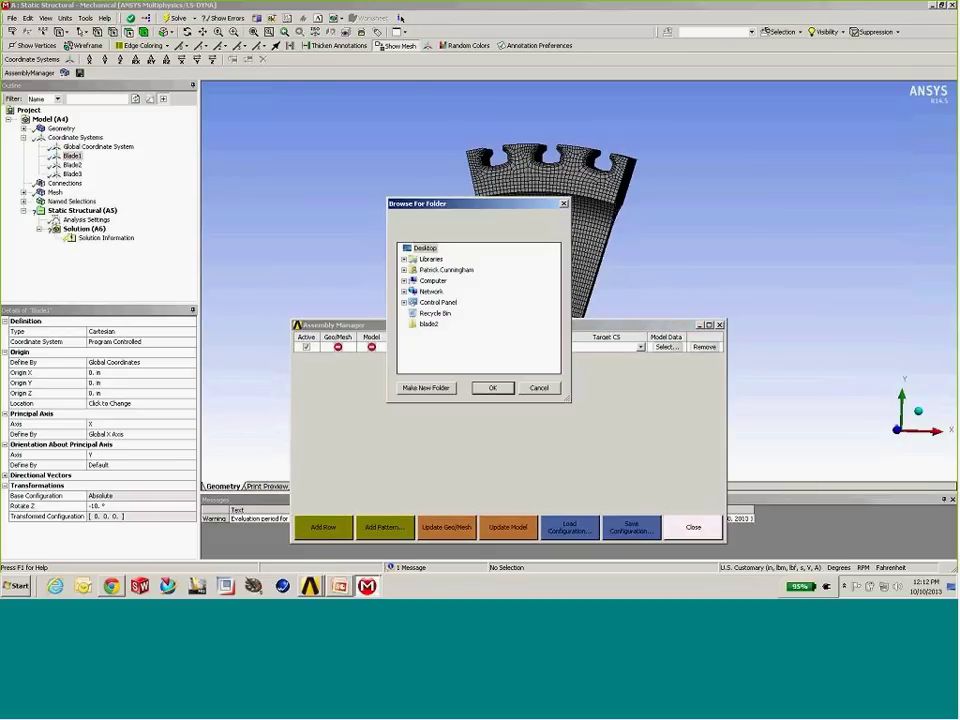
{"action": "left_click", "coordinate": [404, 270]}
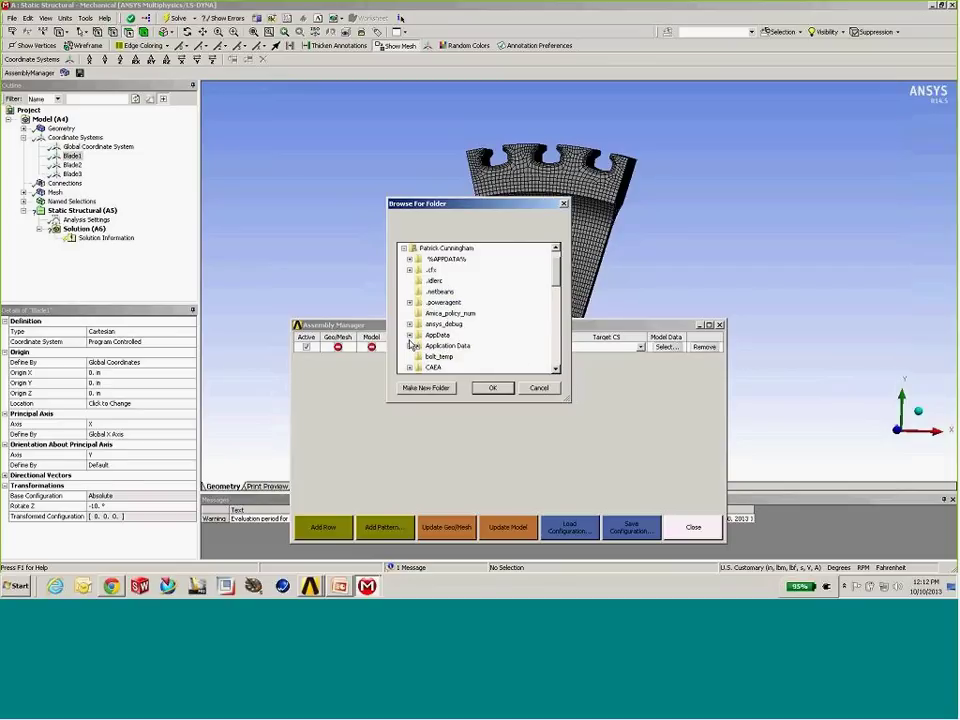
{"action": "scroll", "coordinate": [416, 345], "scroll_direction": "down", "scroll_amount": 1}
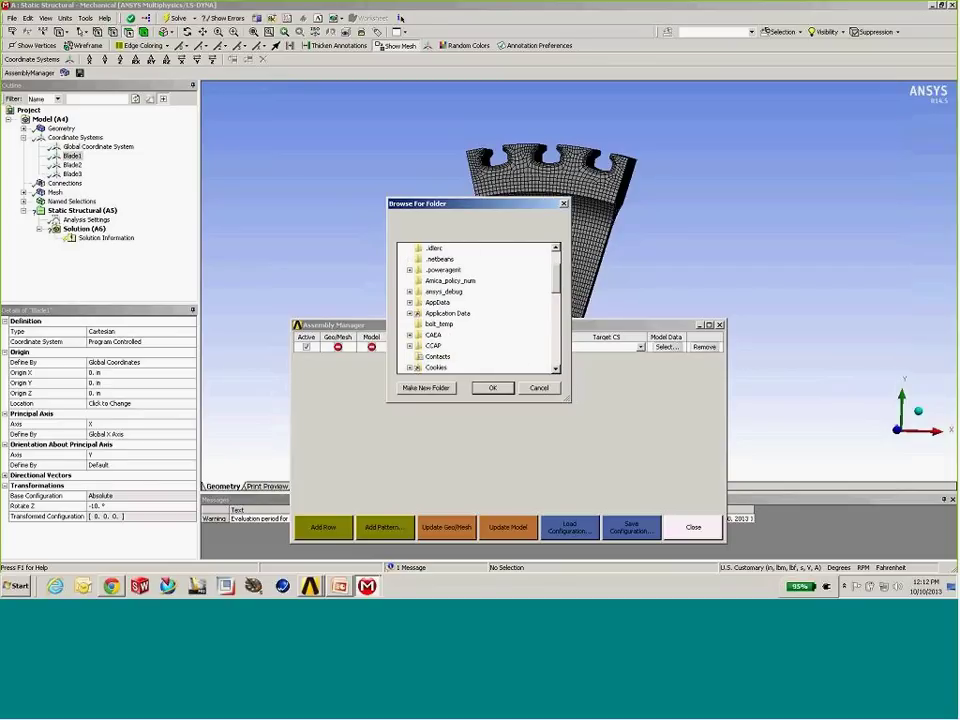
{"action": "left_click", "coordinate": [409, 335]}
{"action": "left_click", "coordinate": [415, 281]}
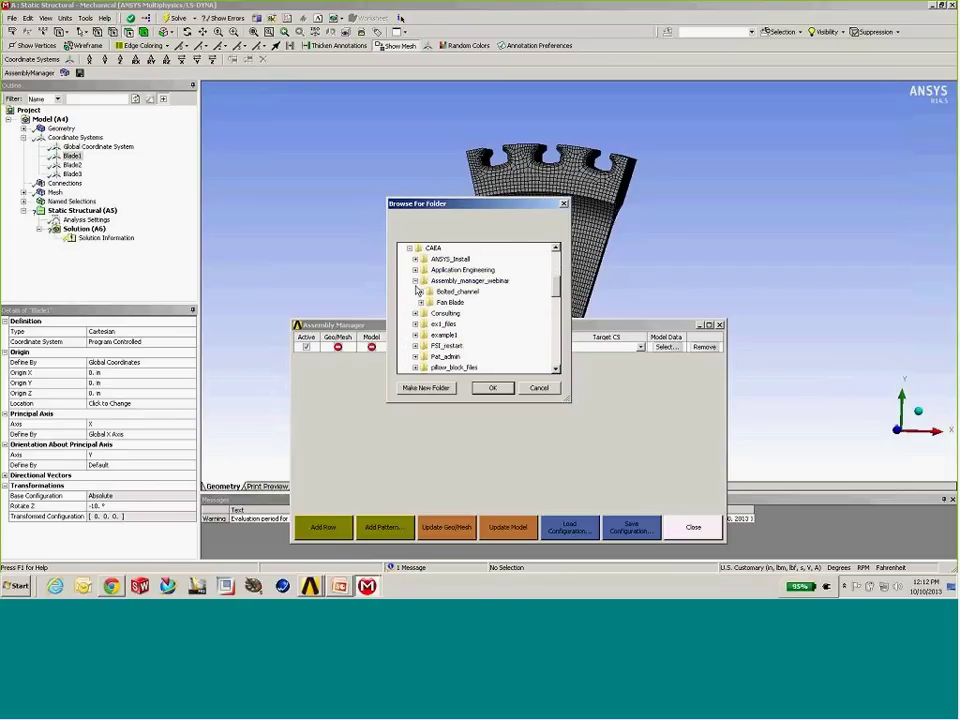
{"action": "left_click", "coordinate": [421, 302]}
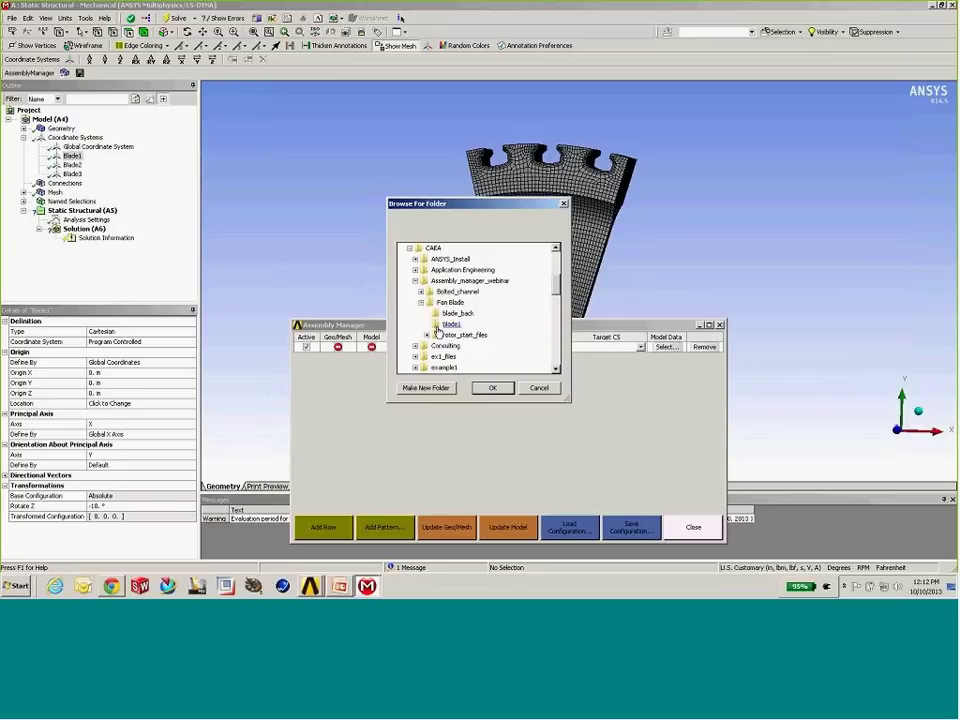
{"action": "left_click", "coordinate": [451, 324]}
{"action": "left_click", "coordinate": [493, 389]}
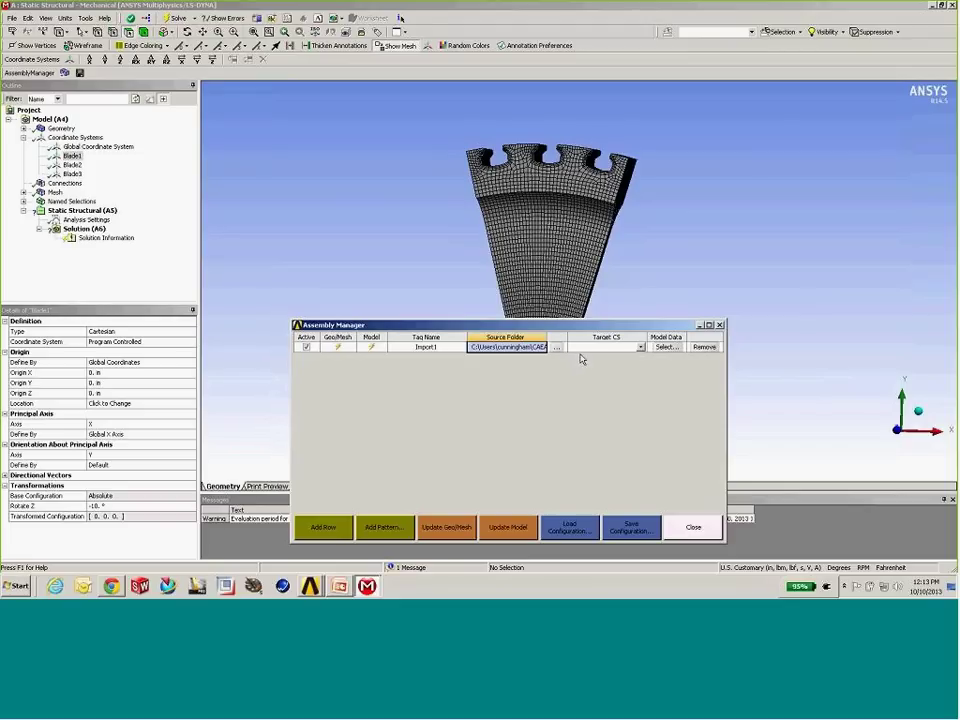
- Set the import row's target coordinate system to Blade1 and update the geometry and mesh to bring the blade in
{"action": "left_click", "coordinate": [641, 348]}
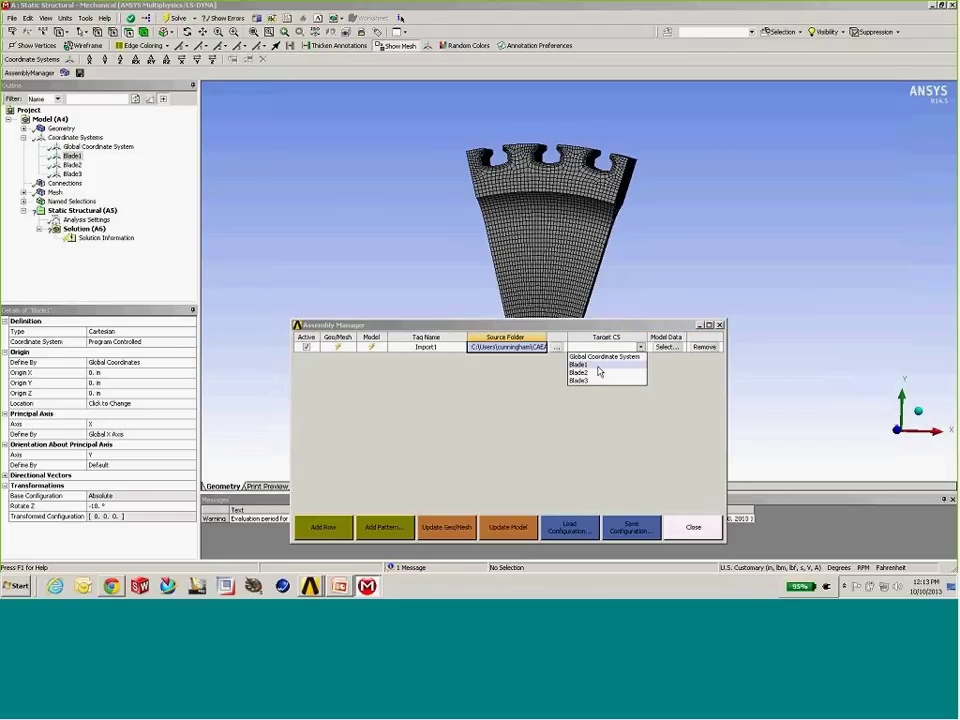
{"action": "left_click", "coordinate": [599, 369]}
{"action": "left_click_drag", "start_coordinate": [604, 327], "coordinate": [723, 317]}
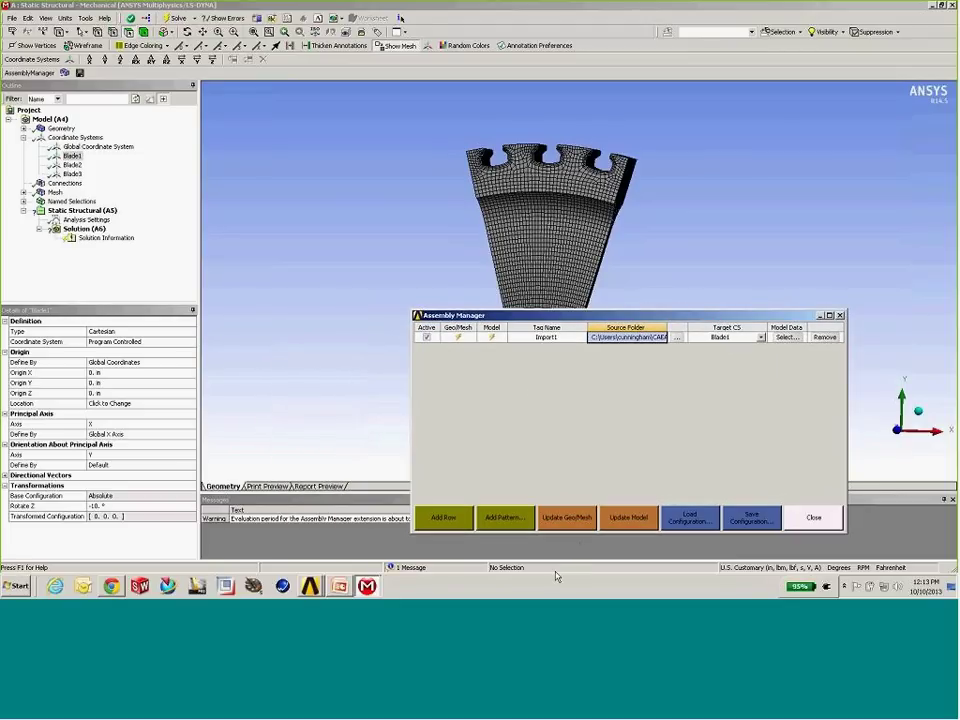
{"action": "left_click", "coordinate": [574, 521]}
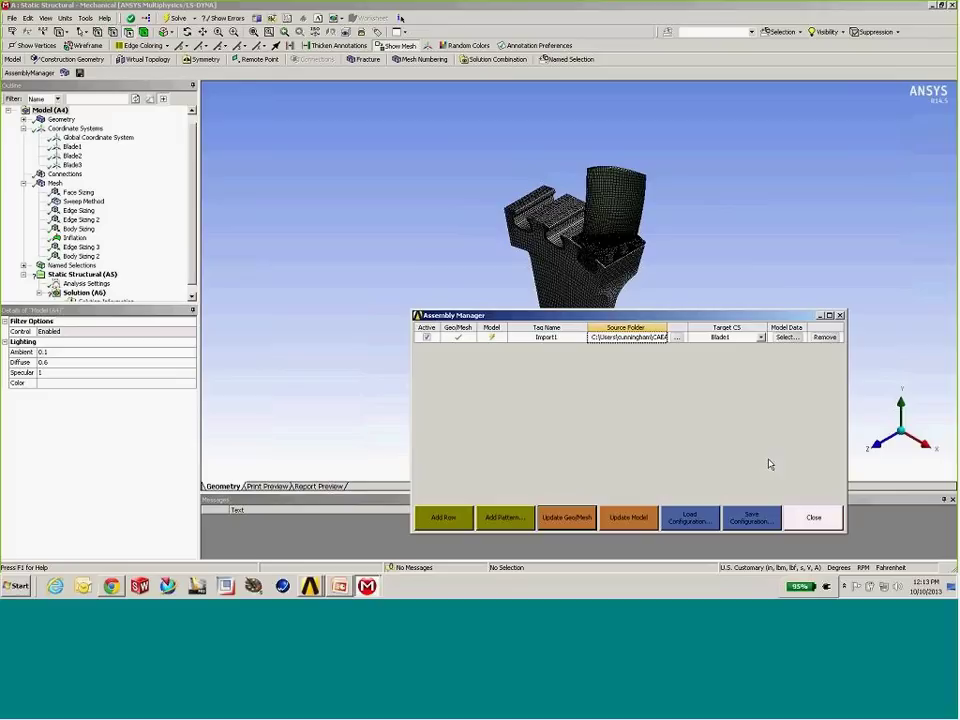
- Hide the mesh, display the geometry by material, and examine how the imported blade sits in the disk sector's slot
{"action": "left_click_drag", "start_coordinate": [703, 318], "coordinate": [867, 384]}
{"action": "middle_click_drag", "start_coordinate": [583, 327], "coordinate": [452, 268]}
{"action": "left_click", "coordinate": [398, 45]}
{"action": "left_click", "coordinate": [61, 119]}
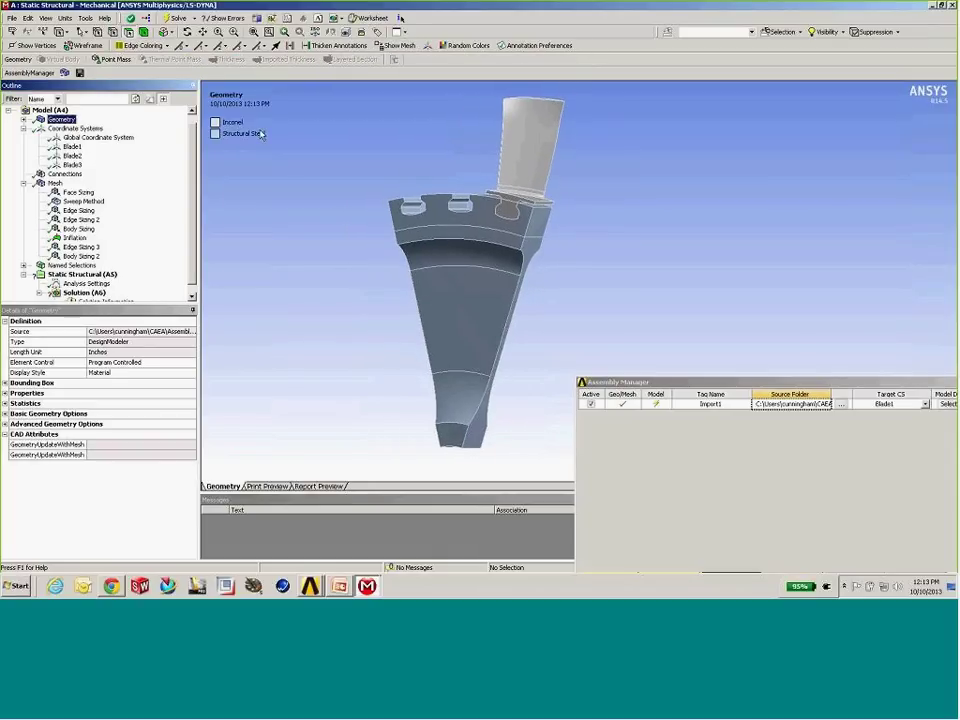
{"action": "scroll", "coordinate": [366, 228], "scroll_direction": "up", "scroll_amount": 3}
{"action": "scroll", "coordinate": [263, 170], "scroll_direction": "down", "scroll_amount": 1}
{"action": "middle_click_drag", "start_coordinate": [306, 165], "coordinate": [440, 255]}
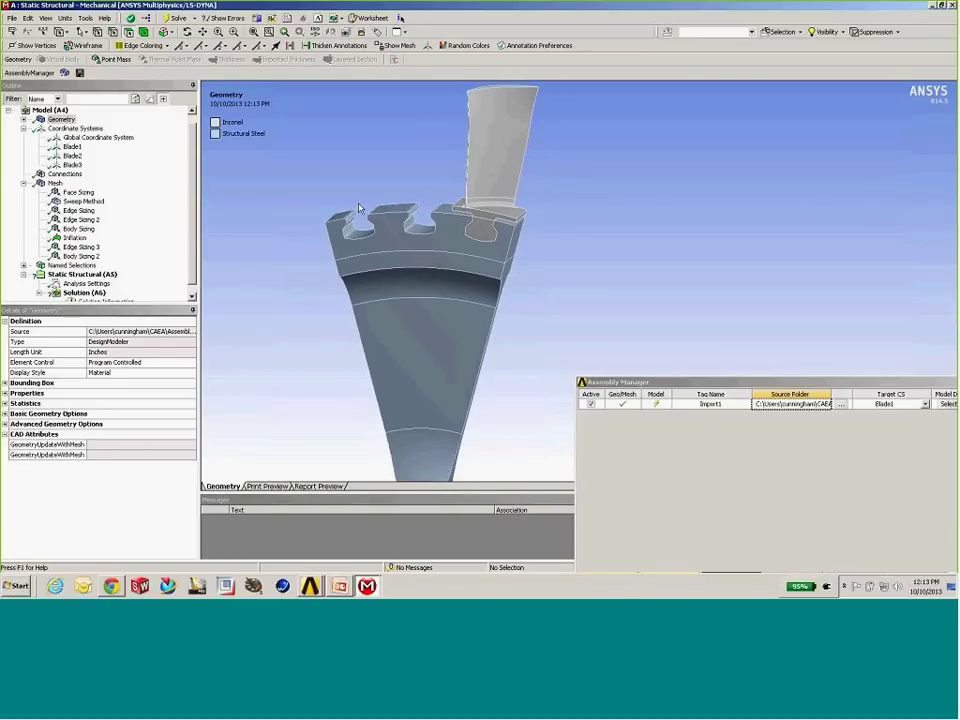
{"action": "middle_click_drag", "start_coordinate": [360, 208], "coordinate": [430, 265]}
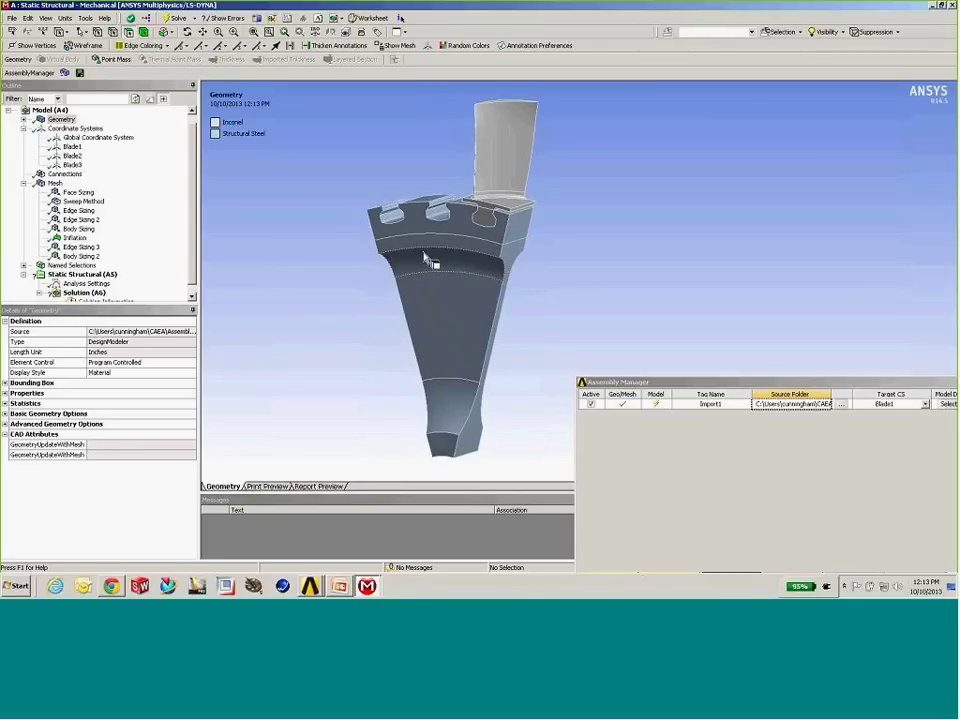
{"action": "scroll", "coordinate": [439, 270], "scroll_direction": "up", "scroll_amount": 5}
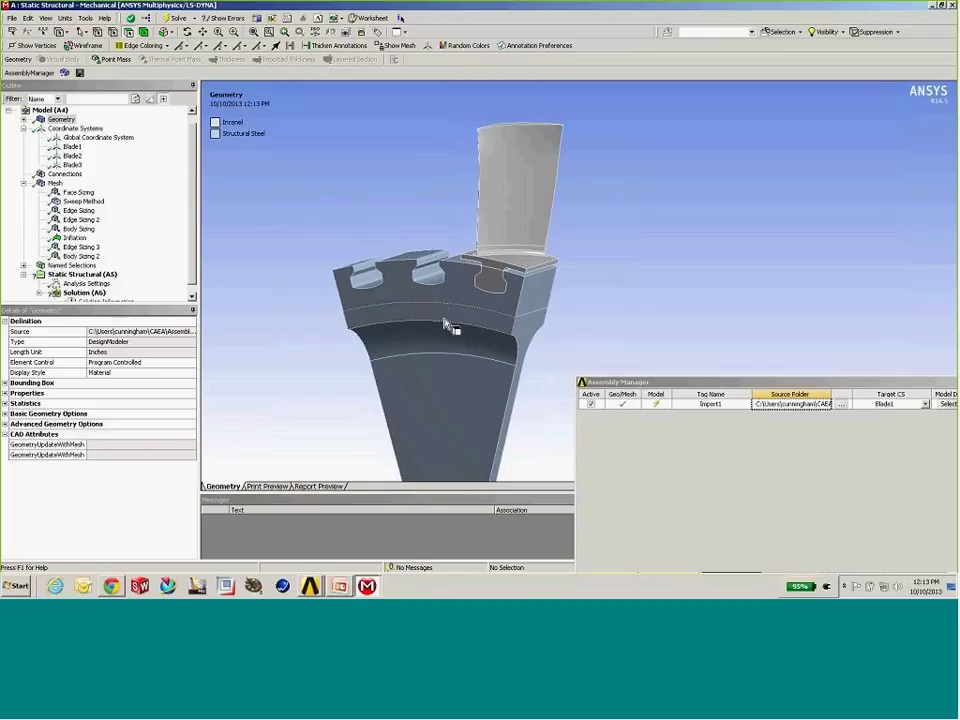
{"action": "middle_click_drag", "start_coordinate": [447, 325], "coordinate": [491, 266]}
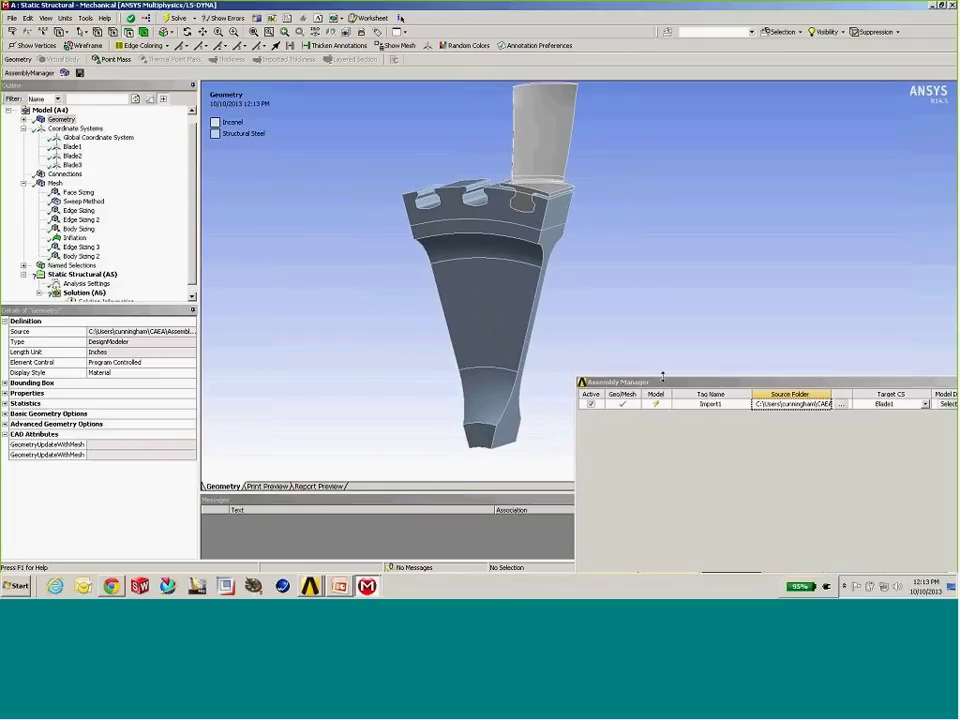
- Deactivate the Import1 row and update the geometry and mesh to take the blade out of the assembly
{"action": "left_click_drag", "start_coordinate": [662, 380], "coordinate": [430, 318]}
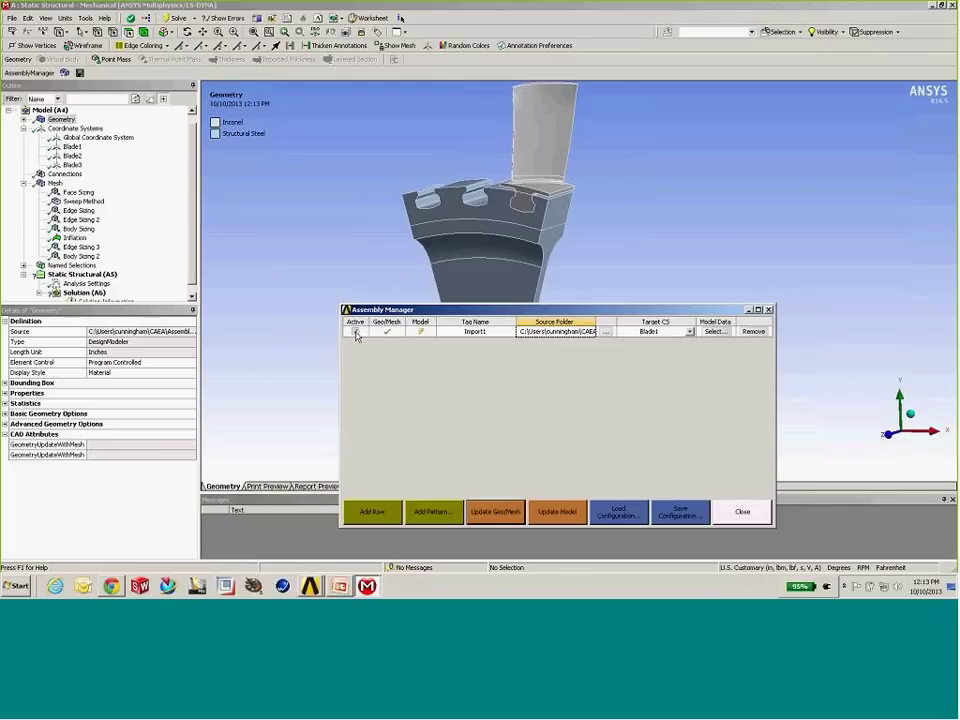
{"action": "left_click", "coordinate": [356, 332]}
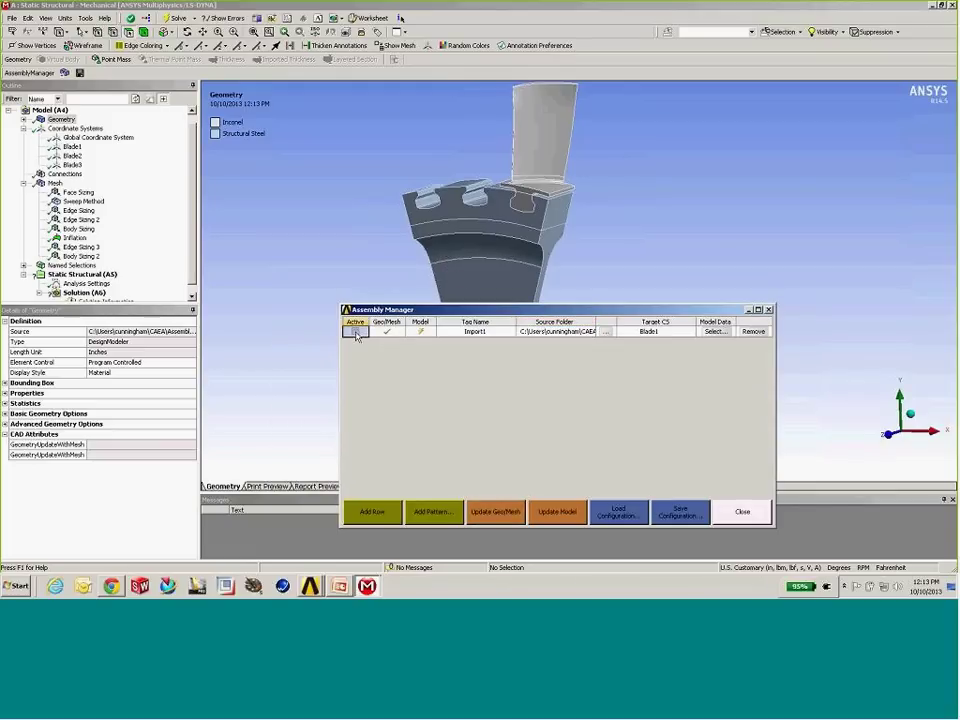
{"action": "left_click", "coordinate": [501, 522]}
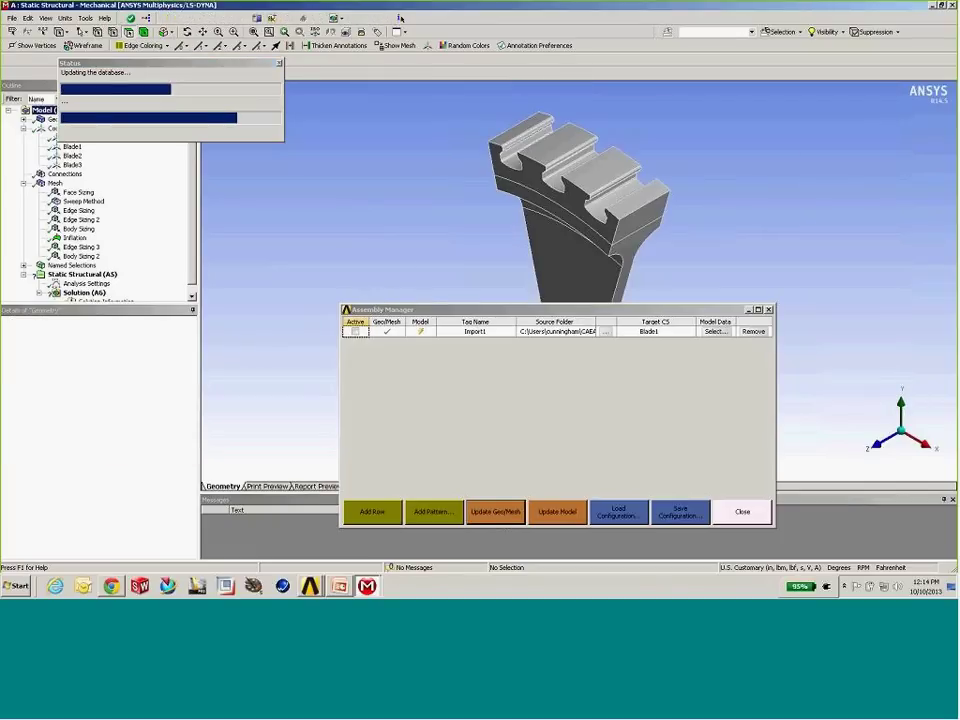
- Reactivate the Import1 row and update the geometry and mesh to restore the blade
{"action": "left_click", "coordinate": [355, 331]}
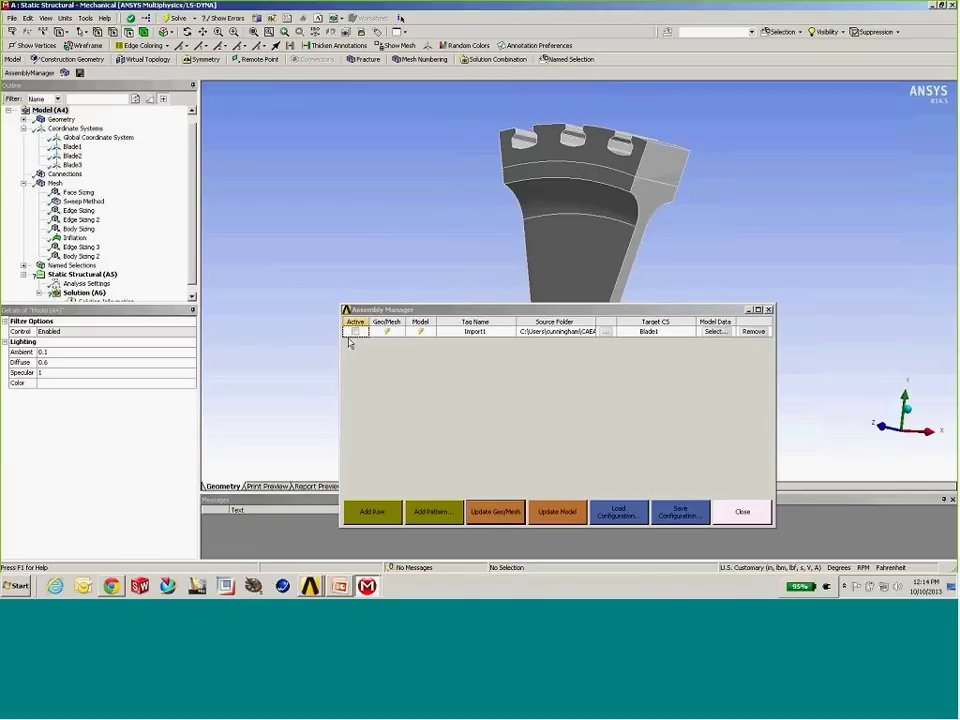
{"action": "left_click", "coordinate": [487, 513]}
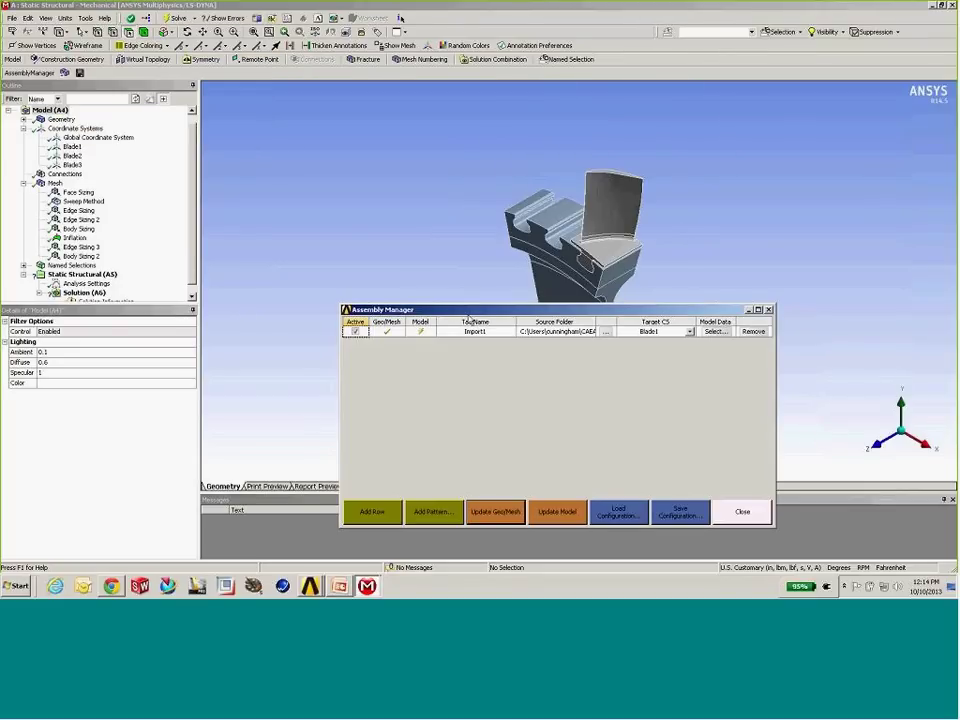
- Highlight the disk sector's mesh controls from Face Sizing to Body Sizing 2, and update the model with the blade's exported data
{"action": "left_click_drag", "start_coordinate": [437, 310], "coordinate": [131, 322]}
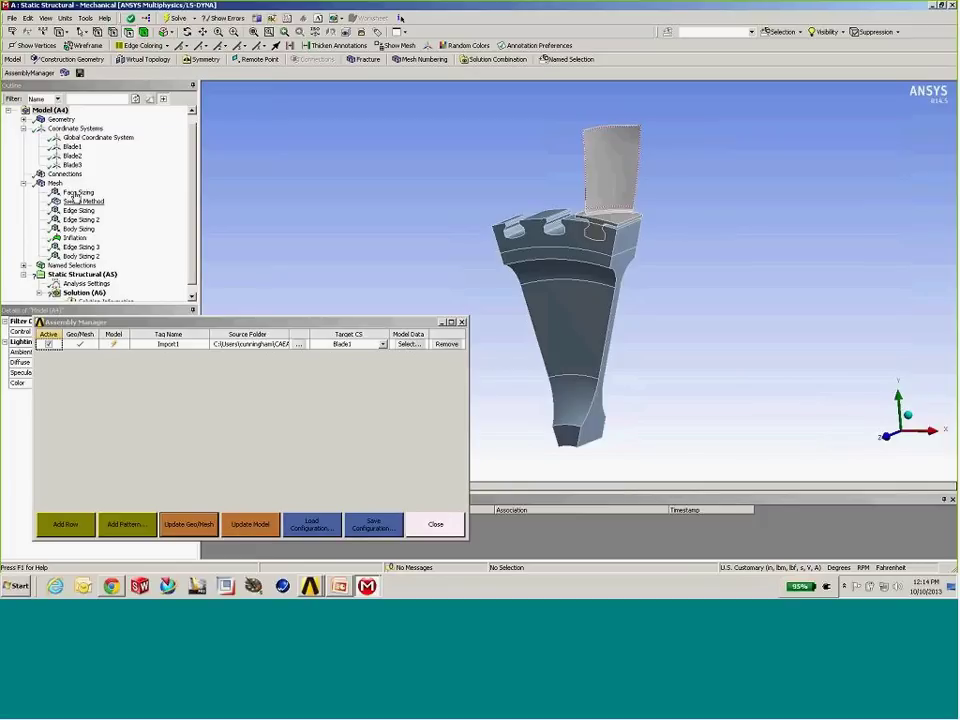
{"action": "left_click", "coordinate": [78, 192]}
{"action": "left_click", "coordinate": [80, 256], "text": "shift"}
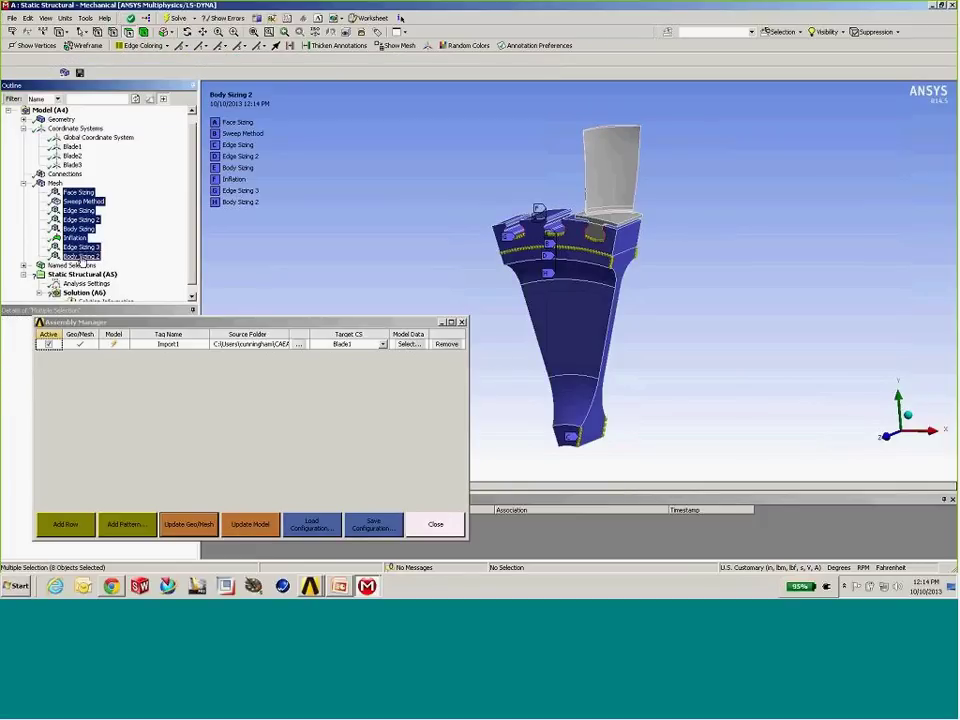
{"action": "middle_click_drag", "start_coordinate": [426, 242], "coordinate": [428, 246]}
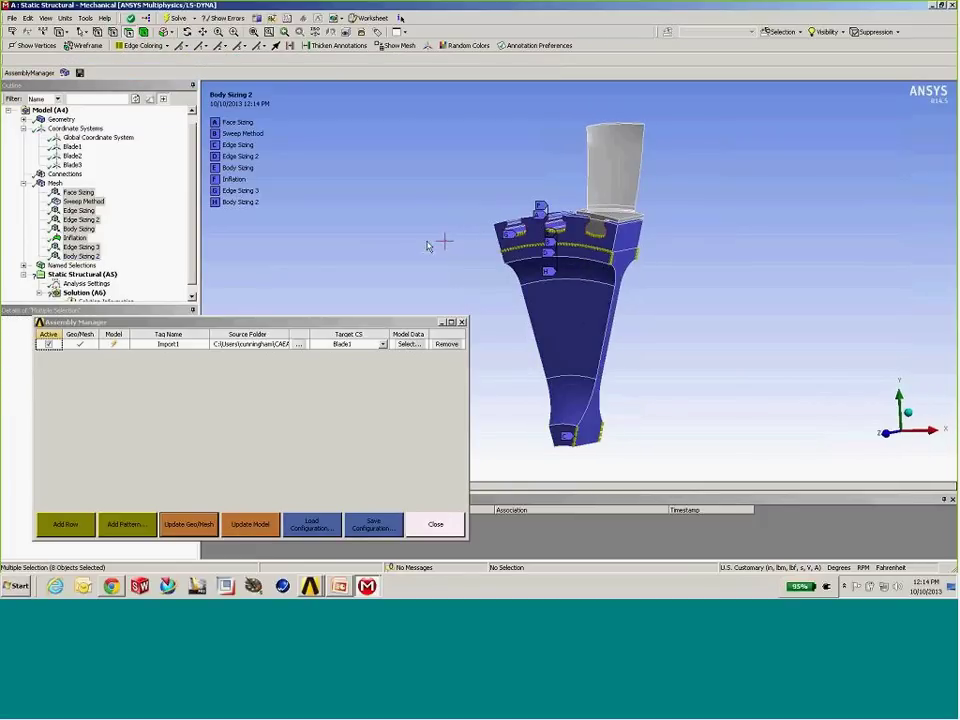
{"action": "left_click", "coordinate": [249, 526]}
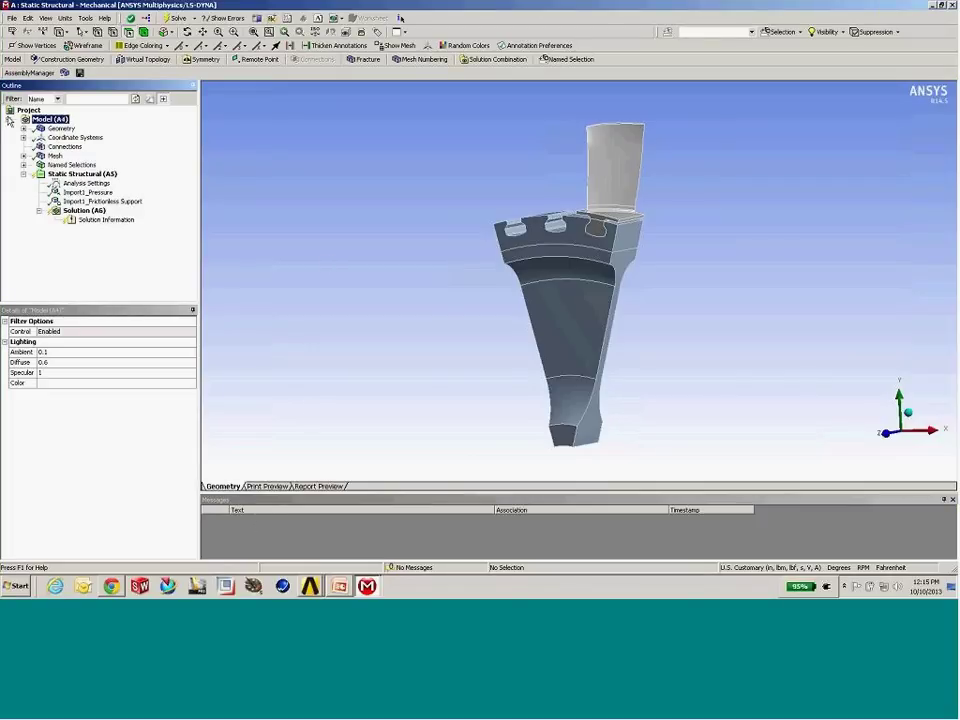
- Expand the mesh controls and highlight the disk sector's original ones, extending the selection from Face Sizing to Import1_Mapped Face Meshing
{"action": "left_click", "coordinate": [23, 156]}
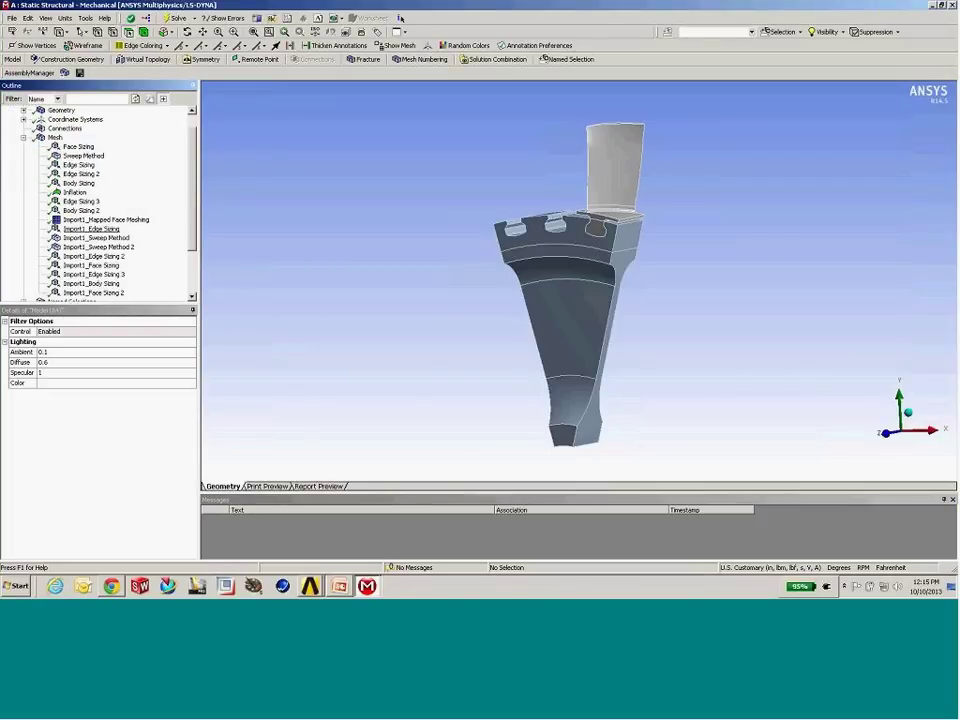
{"action": "left_click", "coordinate": [78, 146]}
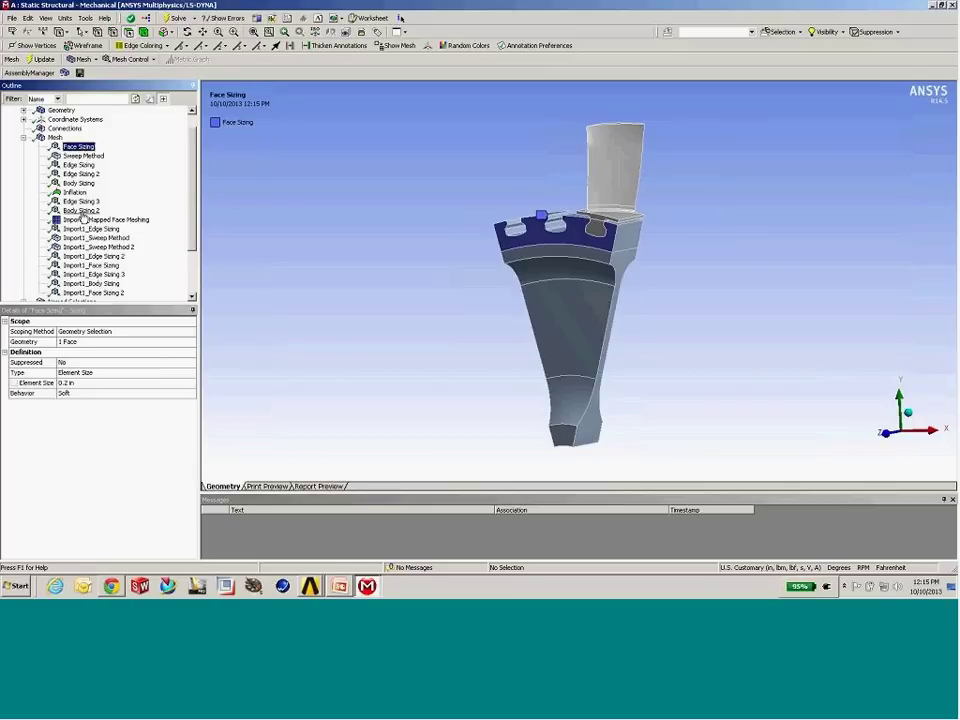
{"action": "key", "text": "shift+Down"}
{"action": "key", "text": "shift+Down"}
{"action": "key", "text": "shift+Down"}
{"action": "key", "text": "shift+Down"}
{"action": "key", "text": "shift+Down"}
{"action": "key", "text": "shift+Down"}
{"action": "key", "text": "shift+Down"}
{"action": "key", "text": "shift+Down"}
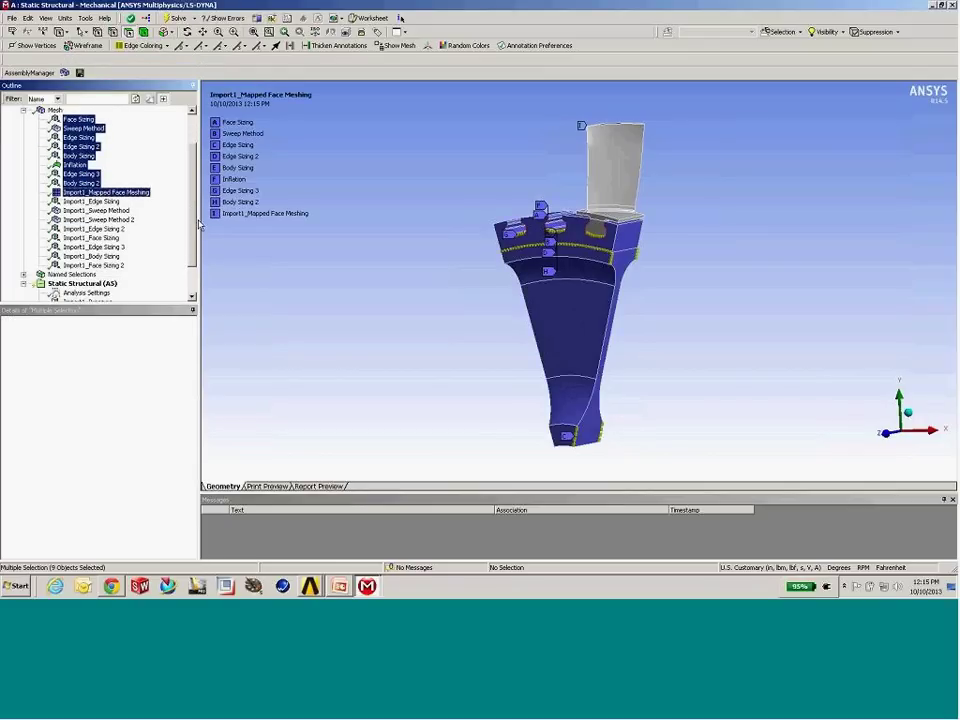
- Highlight the imported mesh controls from Import1_Mapped Face Meshing to Import1_Face Sizing 2 and examine their scoping on the blade
{"action": "scroll", "coordinate": [140, 190], "scroll_direction": "down", "scroll_amount": 1}
{"action": "left_click", "coordinate": [132, 175]}
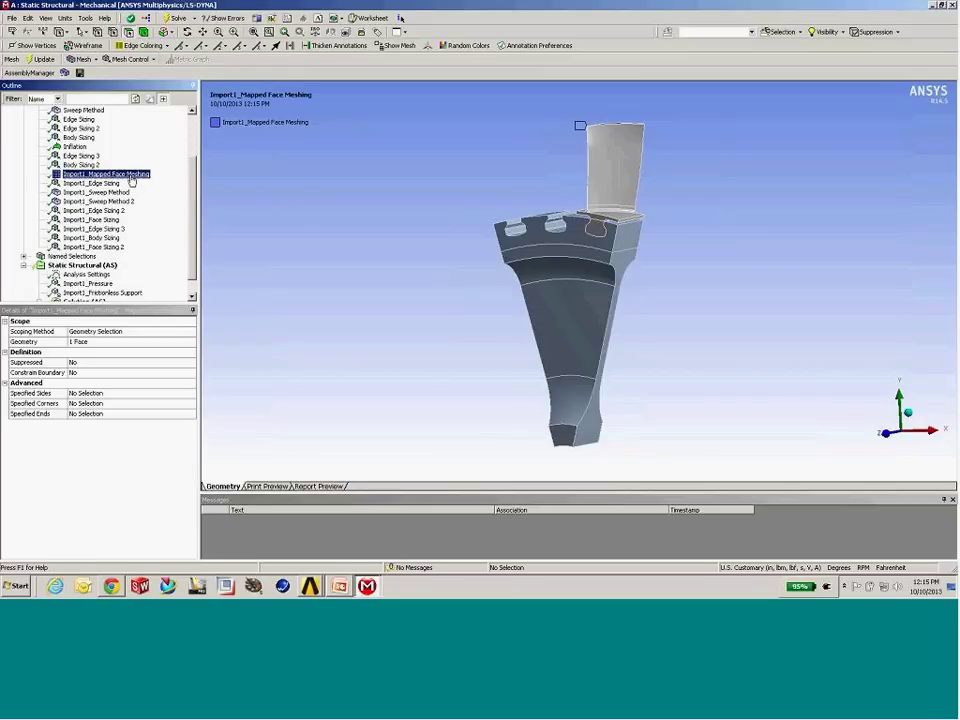
{"action": "left_click", "coordinate": [93, 247], "text": "shift"}
{"action": "middle_click_drag", "start_coordinate": [450, 160], "coordinate": [565, 275]}
{"action": "scroll", "coordinate": [441, 287], "scroll_direction": "up", "scroll_amount": 5}
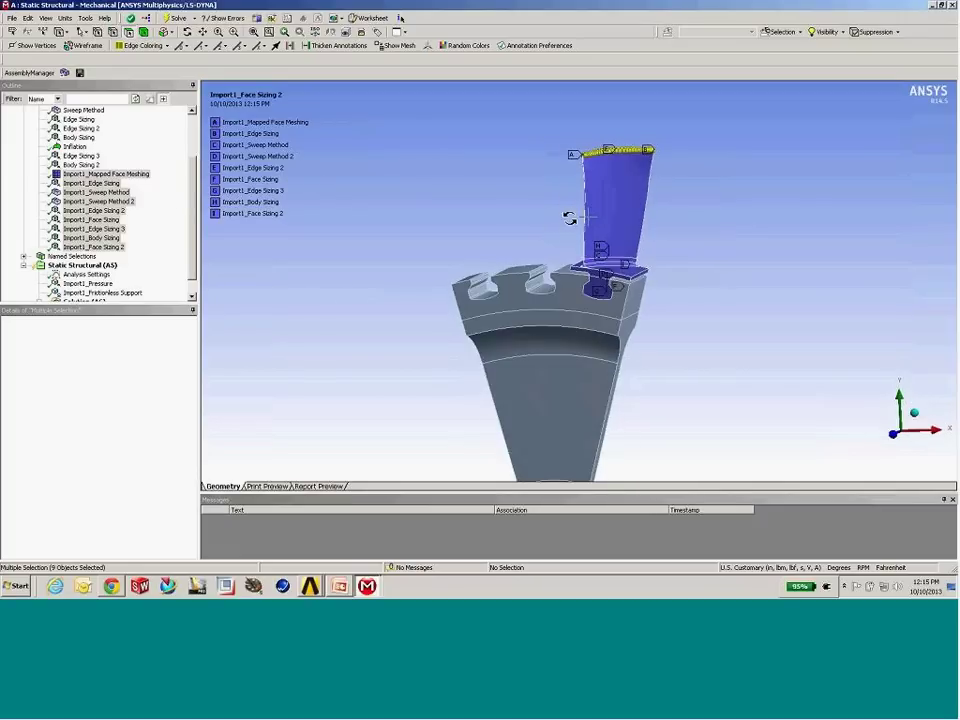
{"action": "scroll", "coordinate": [567, 225], "scroll_direction": "up", "scroll_amount": 3}
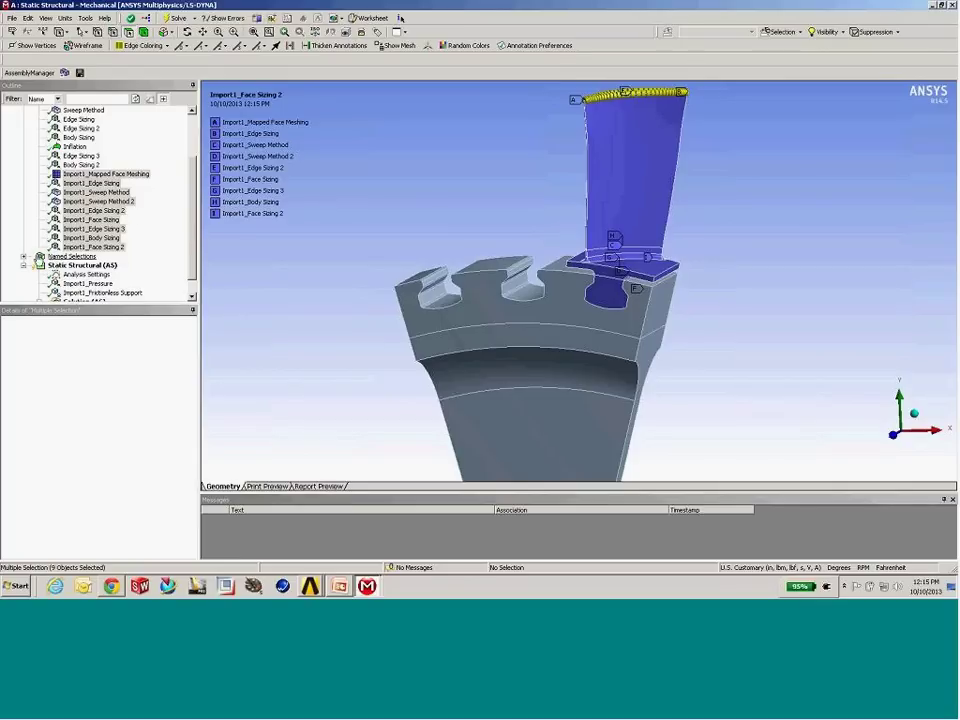
- Expand the named selections and inspect the faces of Import1_blade_root on the blade
{"action": "left_click", "coordinate": [191, 234]}
{"action": "scroll", "coordinate": [195, 231], "scroll_direction": "down", "scroll_amount": 2}
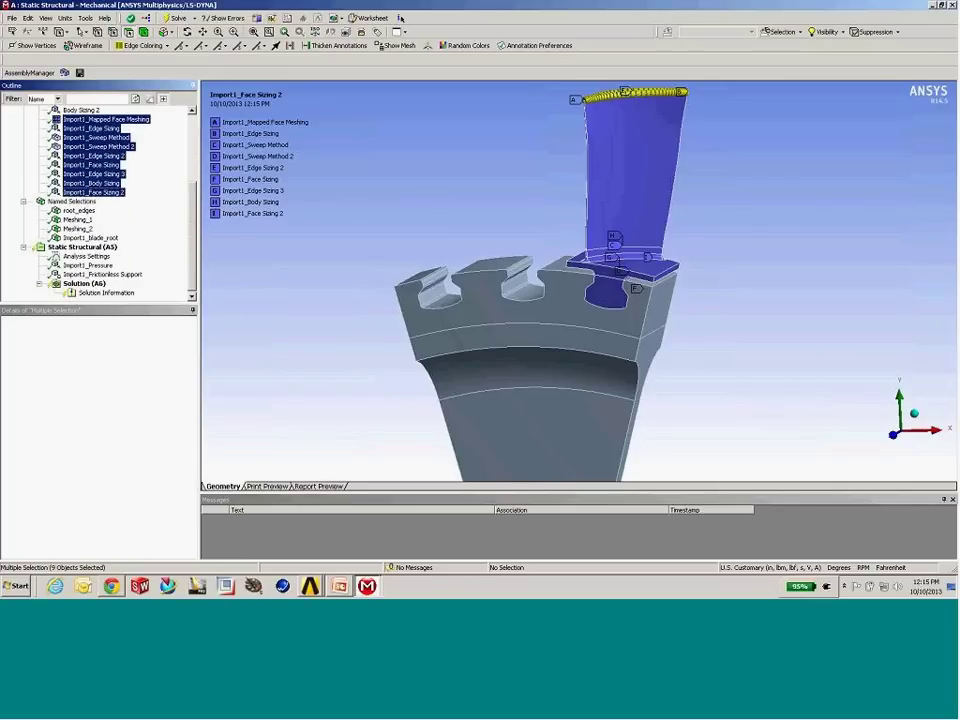
{"action": "left_click", "coordinate": [90, 237]}
{"action": "left_click_drag", "start_coordinate": [578, 243], "coordinate": [531, 274]}
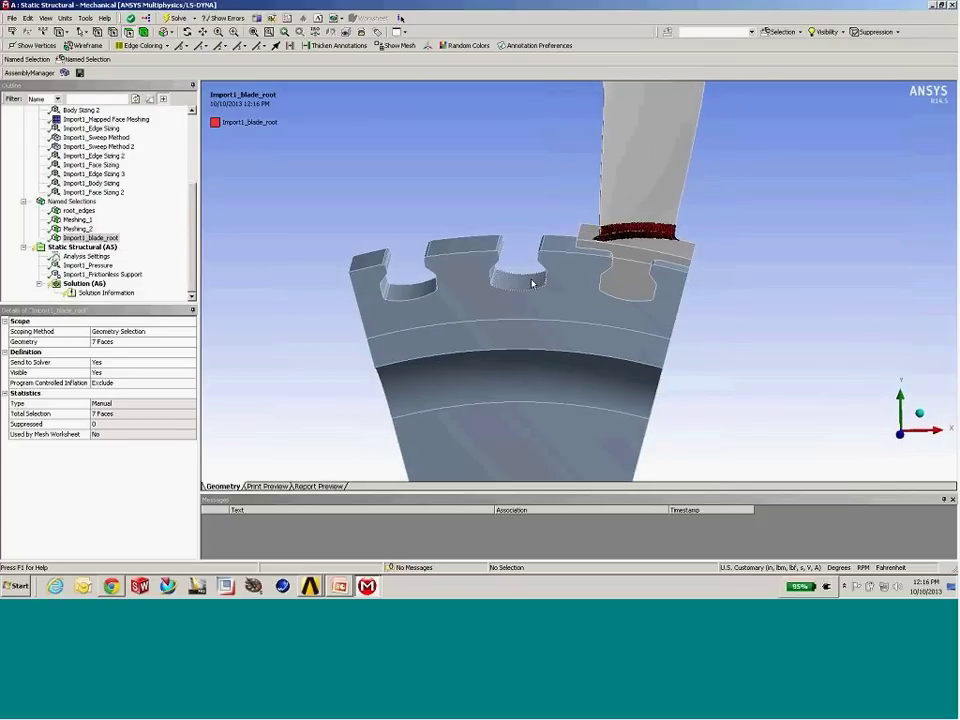
- Inspect the faces to which the imported pressure load and frictionless support are applied on the blade
{"action": "left_click", "coordinate": [88, 265]}
{"action": "middle_click_drag", "start_coordinate": [488, 268], "coordinate": [456, 274]}
{"action": "left_click", "coordinate": [100, 274]}
{"action": "scroll", "coordinate": [484, 283], "scroll_direction": "down", "scroll_amount": 3}
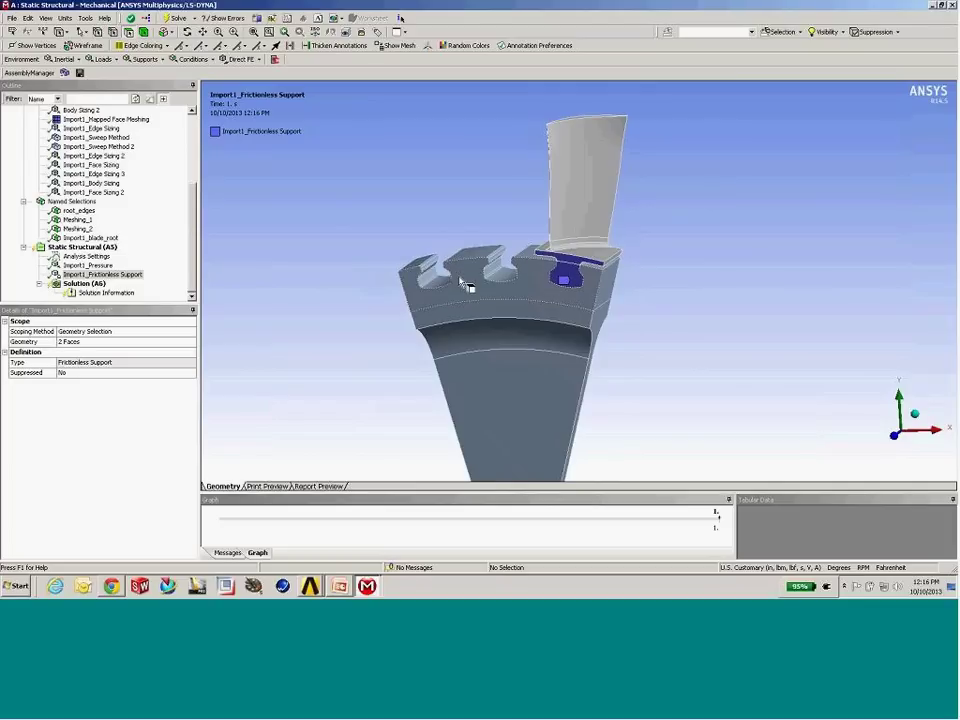
{"action": "scroll", "coordinate": [463, 292], "scroll_direction": "up", "scroll_amount": 2}
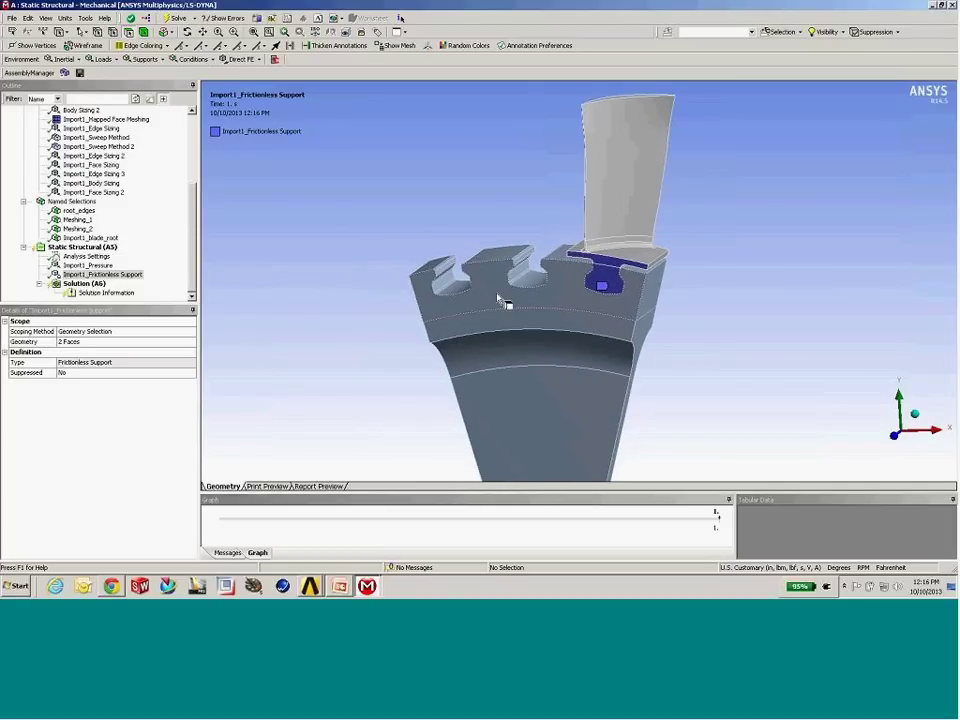
- Take a last look at the blade assembled on the disk sector and close its Mechanical session
{"action": "middle_click_drag", "start_coordinate": [503, 300], "coordinate": [516, 321]}
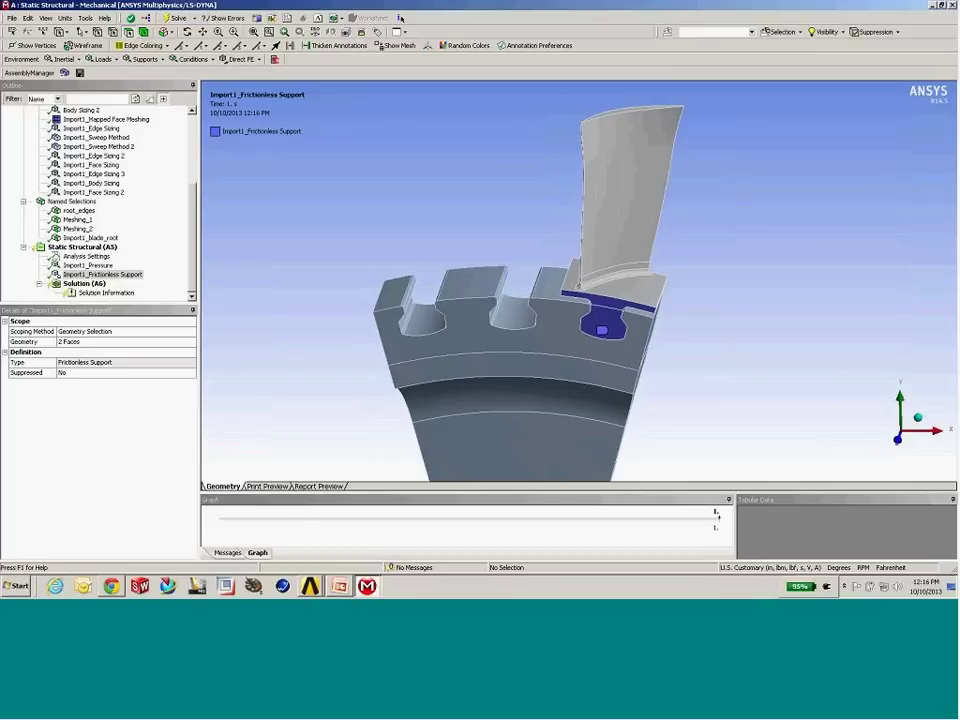
{"action": "left_click", "coordinate": [11, 18]}
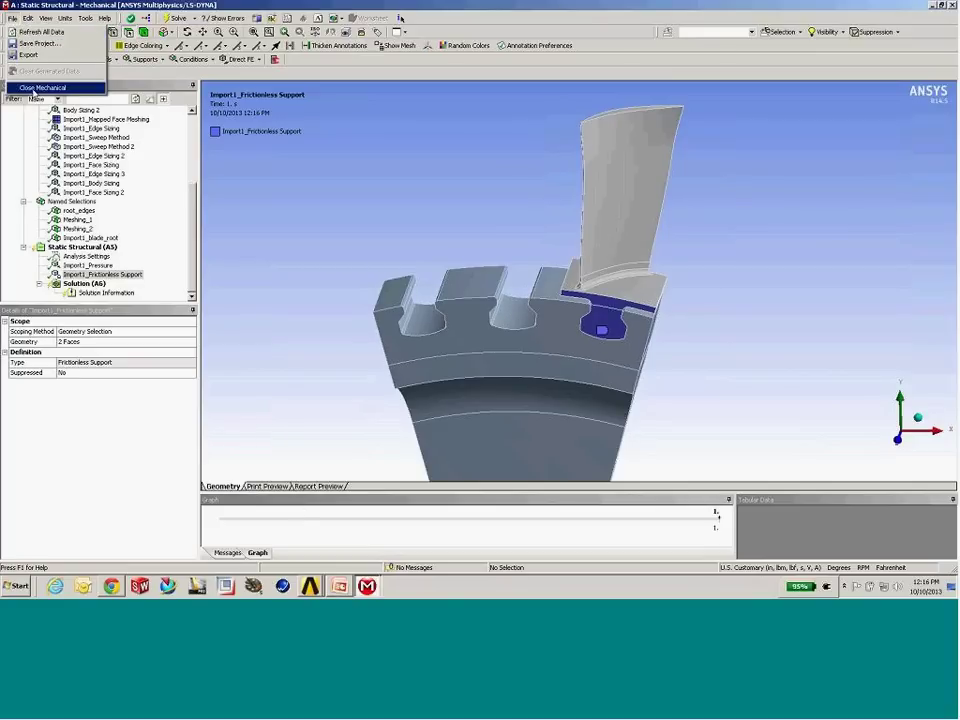
{"action": "left_click", "coordinate": [40, 69]}
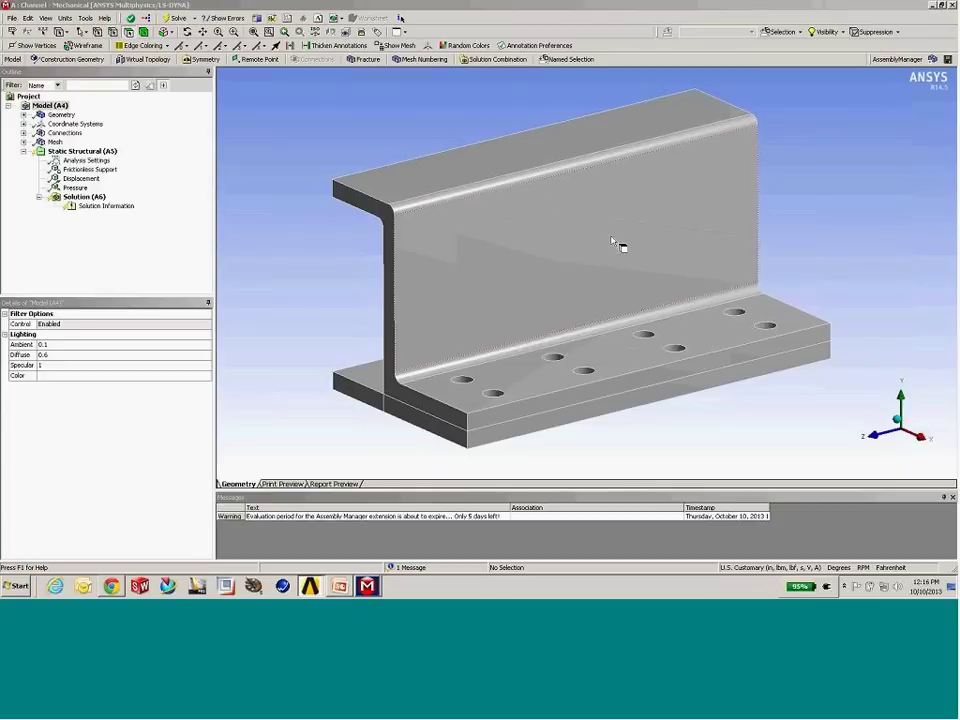
- Examine the channel model and its bolt holes, and locate the bolt1 coordinate system on the flange
{"action": "middle_click_drag", "start_coordinate": [561, 249], "coordinate": [639, 249]}
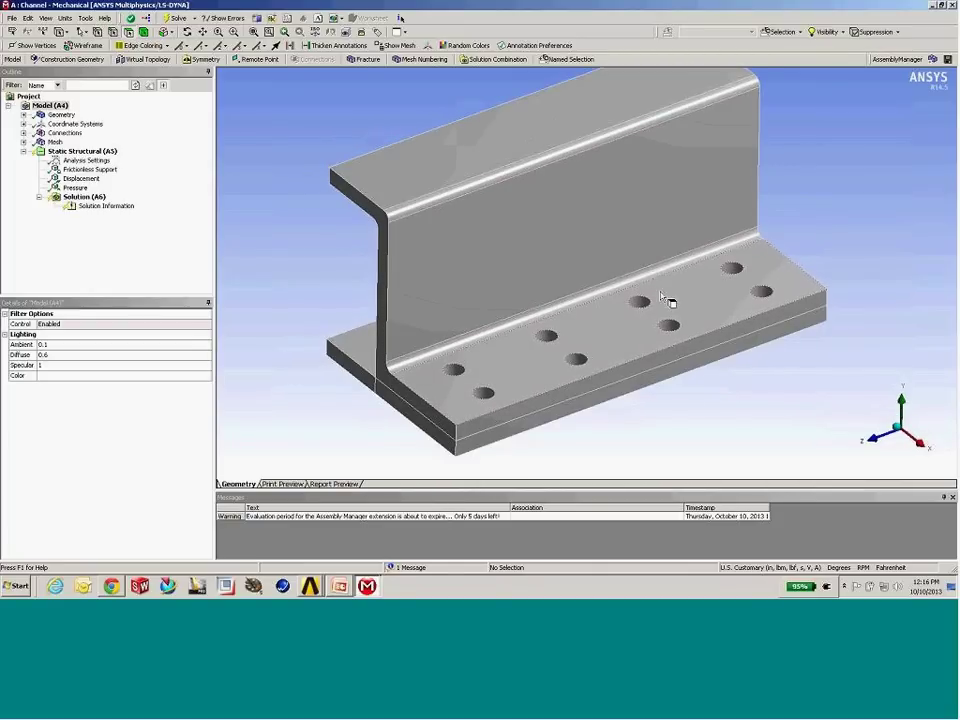
{"action": "mouse_move", "coordinate": [522, 320]}
{"action": "middle_mouse_down"}
{"action": "mouse_move", "coordinate": [527, 304]}
{"action": "mouse_move", "coordinate": [508, 300]}
{"action": "mouse_move", "coordinate": [536, 313]}
{"action": "middle_mouse_up"}
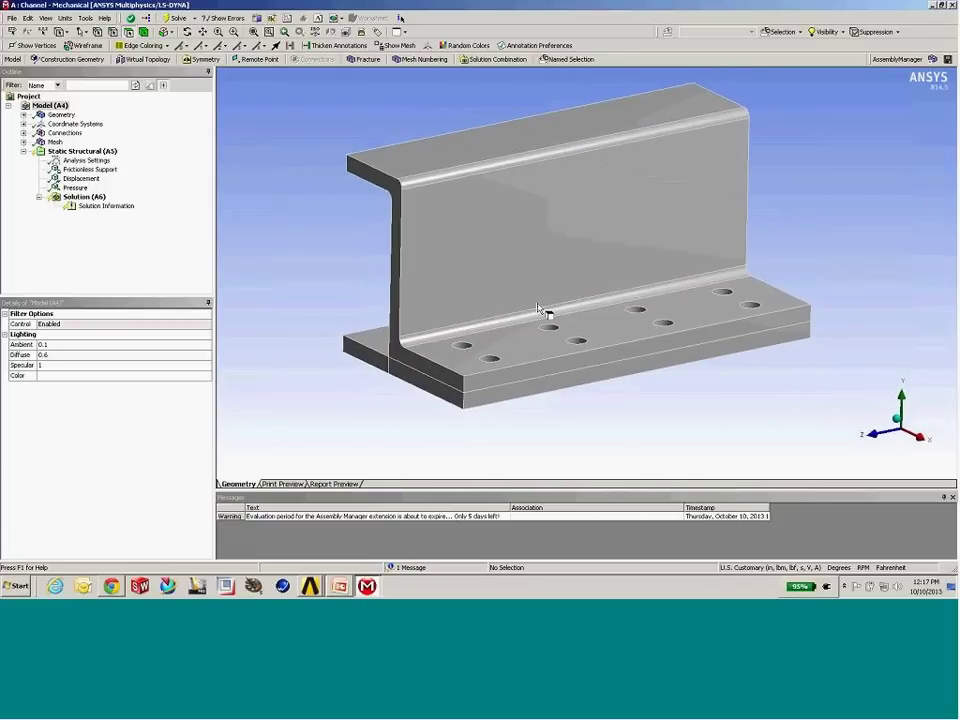
{"action": "middle_click_drag", "start_coordinate": [538, 310], "coordinate": [570, 281]}
{"action": "left_click", "coordinate": [23, 123]}
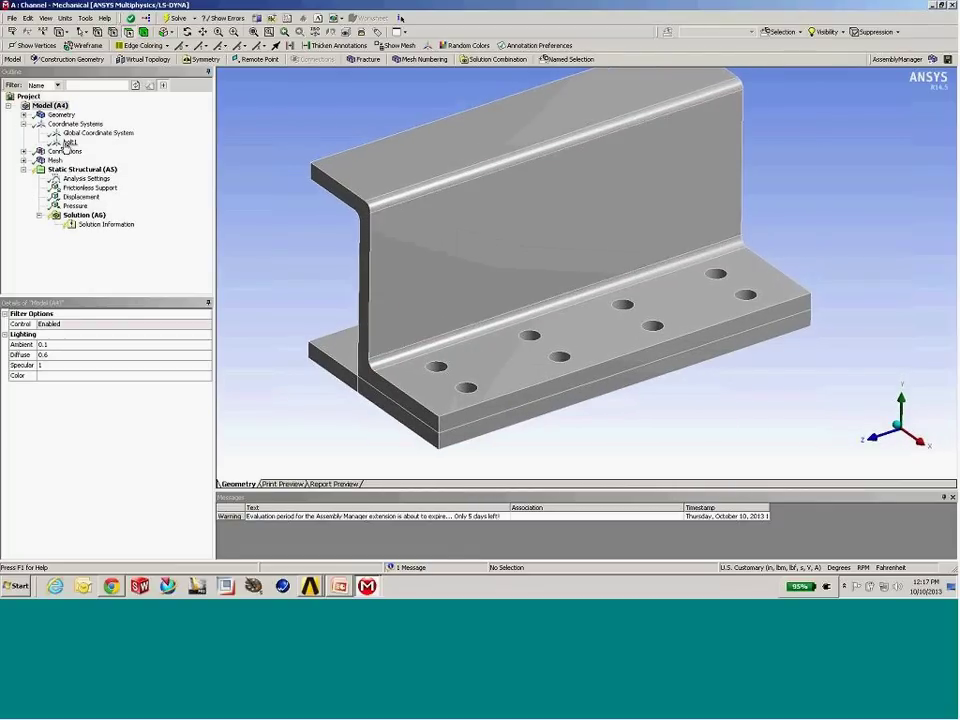
{"action": "left_click", "coordinate": [69, 142]}
{"action": "middle_click_drag", "start_coordinate": [454, 281], "coordinate": [476, 294]}
{"action": "middle_click_drag", "start_coordinate": [603, 355], "coordinate": [570, 336]}
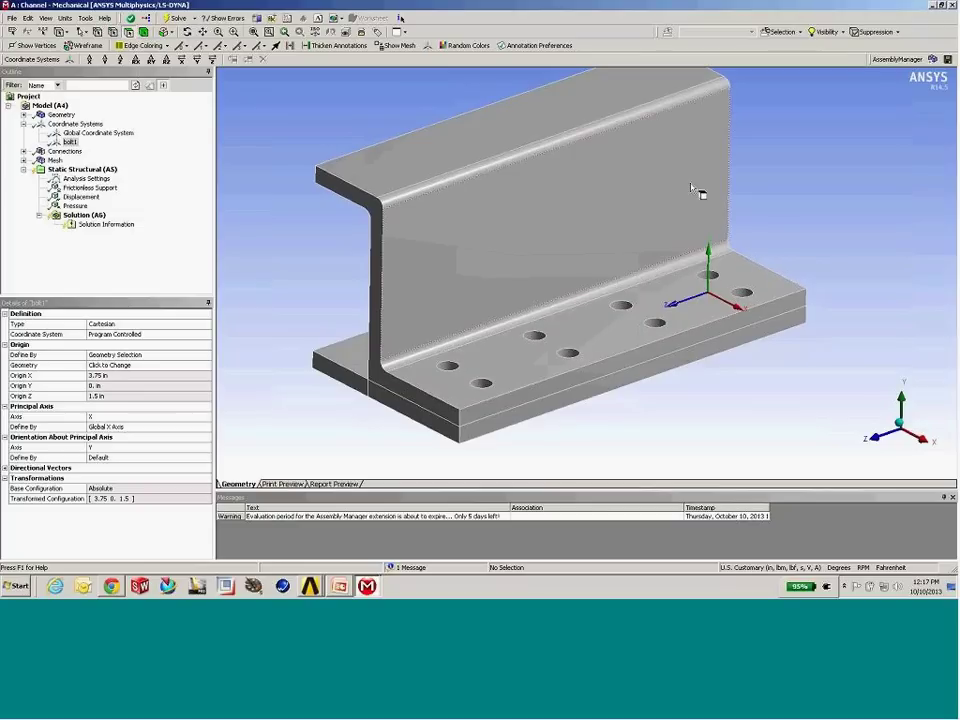
- Dock the AssemblyManager toolbar above the outline and open the Assembly Manager
{"action": "left_click_drag", "start_coordinate": [868, 59], "coordinate": [69, 76]}
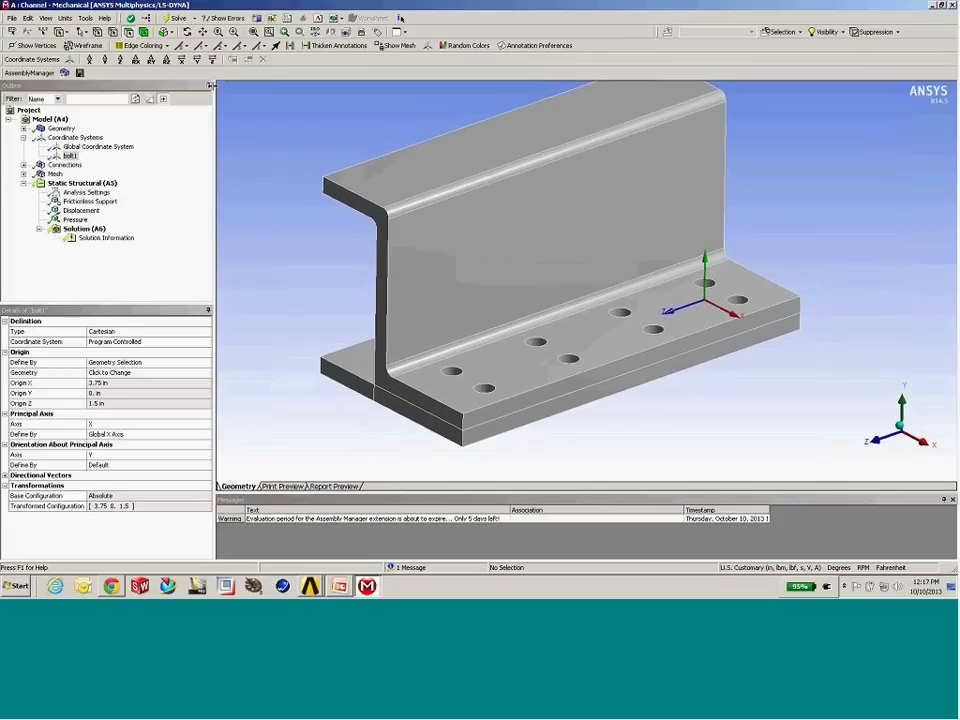
{"action": "left_click", "coordinate": [64, 73]}
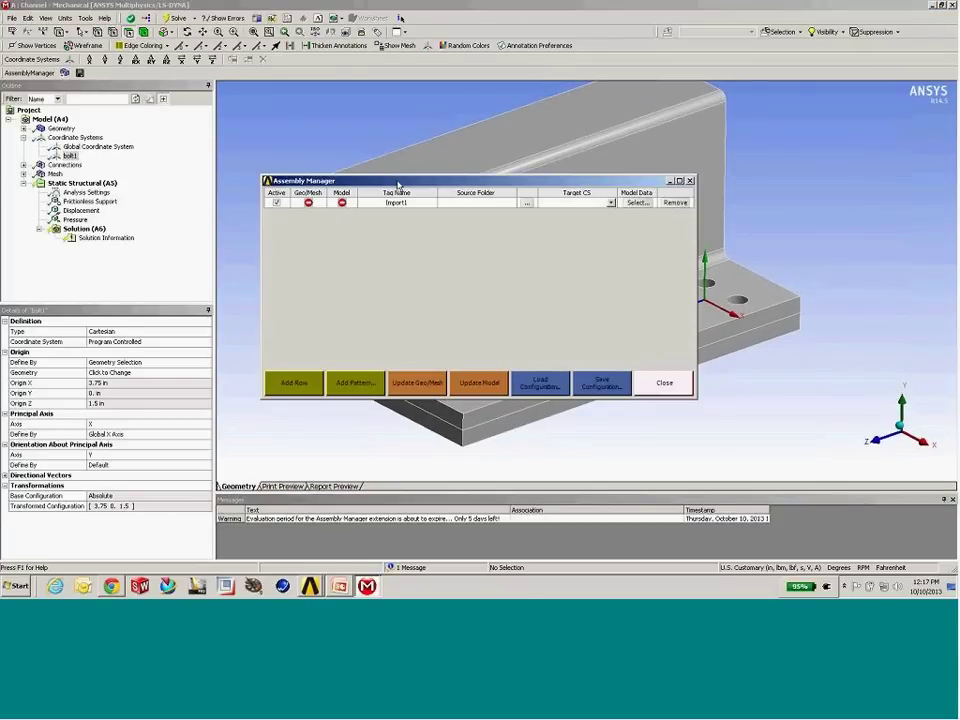
{"action": "left_click_drag", "start_coordinate": [400, 181], "coordinate": [588, 313]}
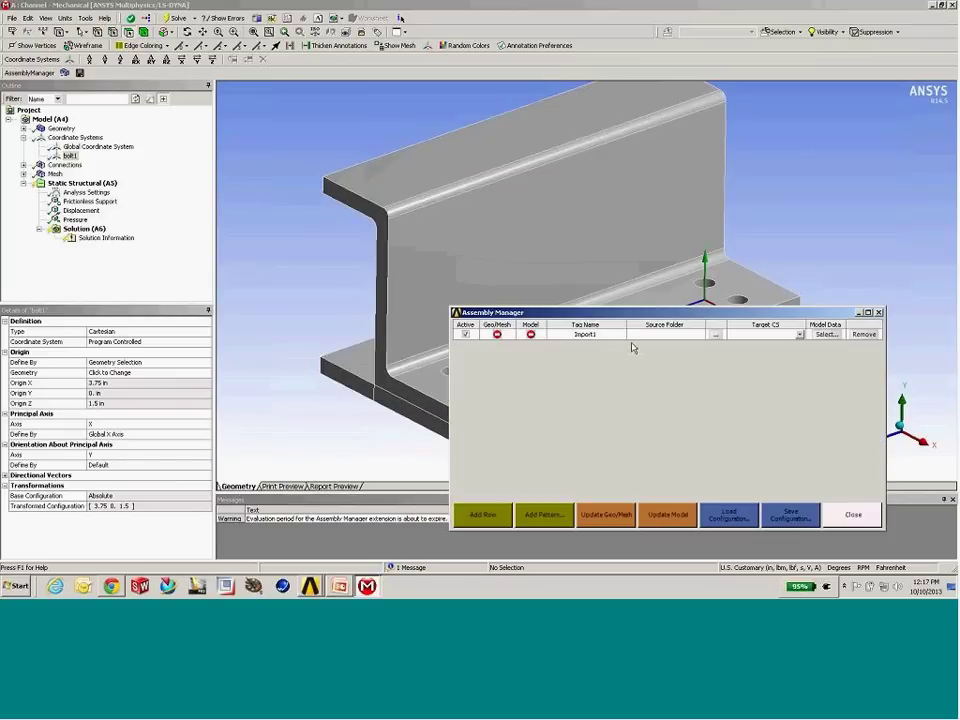
- Set the source folder of Import1 to test_bolt, found under CAEA, Assembly_manager_webinar, Bolted_channel
{"action": "left_click", "coordinate": [716, 334]}
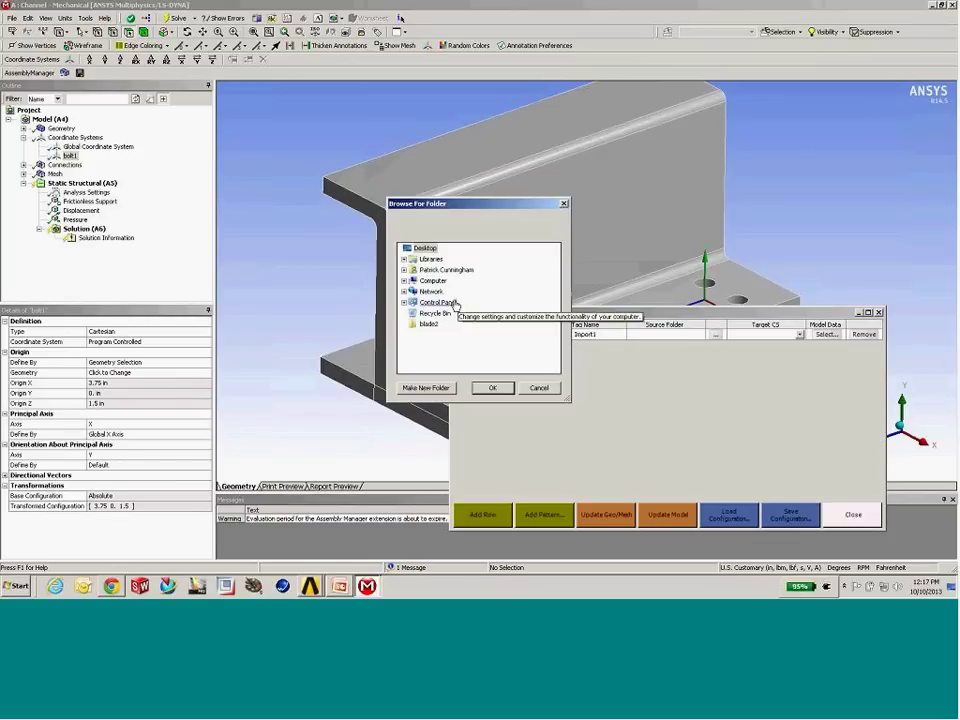
{"action": "left_click", "coordinate": [403, 272]}
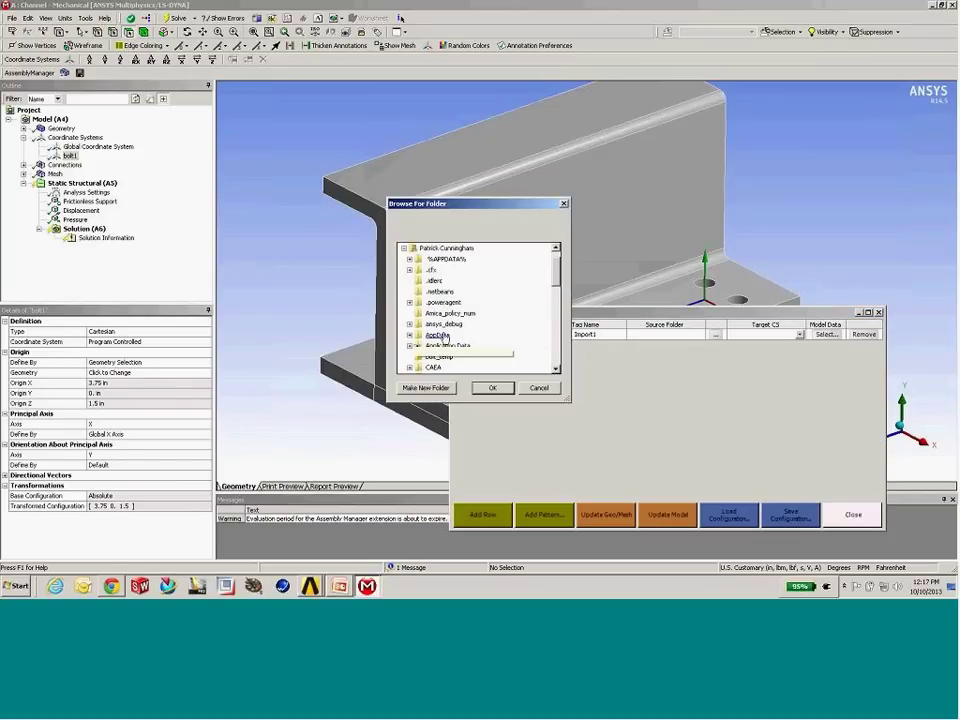
{"action": "left_click", "coordinate": [410, 367]}
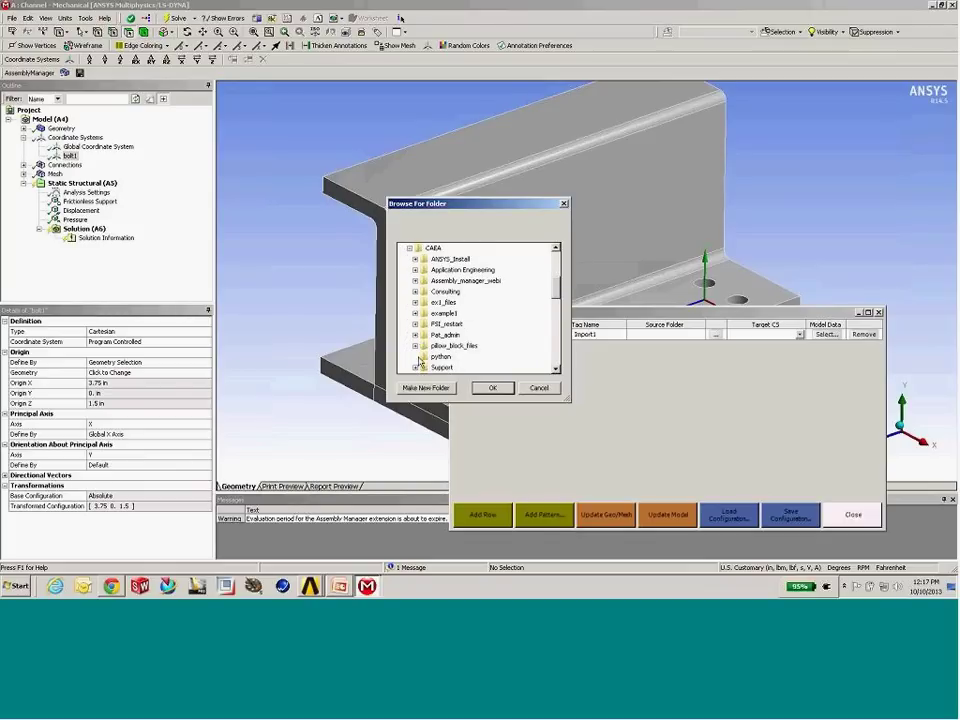
{"action": "left_click", "coordinate": [415, 280]}
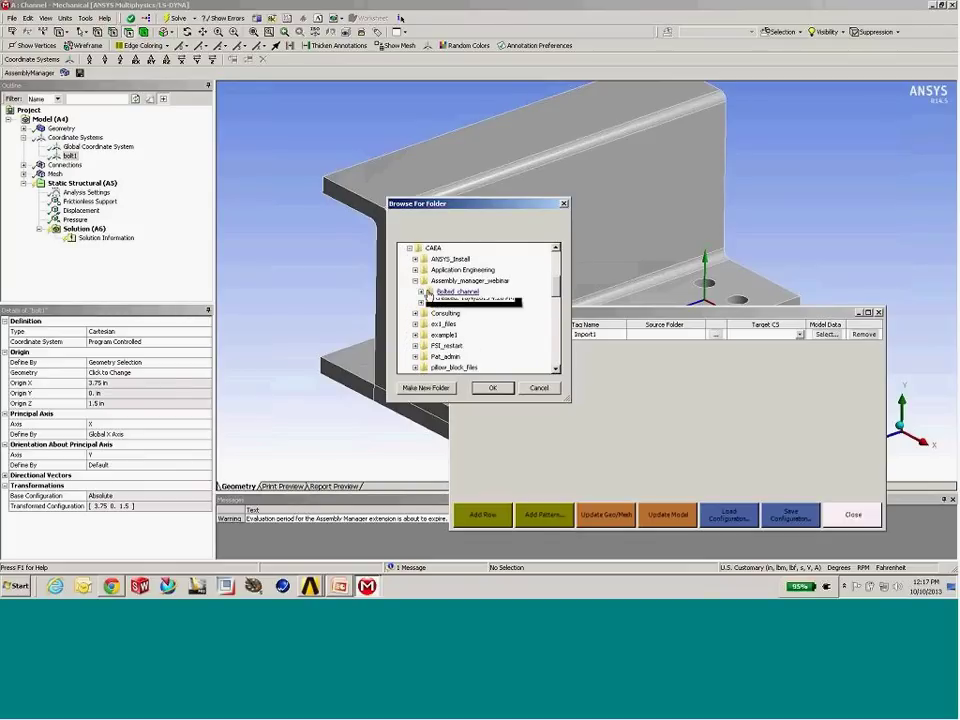
{"action": "left_click", "coordinate": [421, 291]}
{"action": "left_click", "coordinate": [454, 323]}
{"action": "left_click", "coordinate": [492, 389]}
- Assign bolt1 as the target coordinate system of Import1
{"action": "left_click_drag", "start_coordinate": [615, 312], "coordinate": [250, 320]}
{"action": "left_click", "coordinate": [433, 341]}
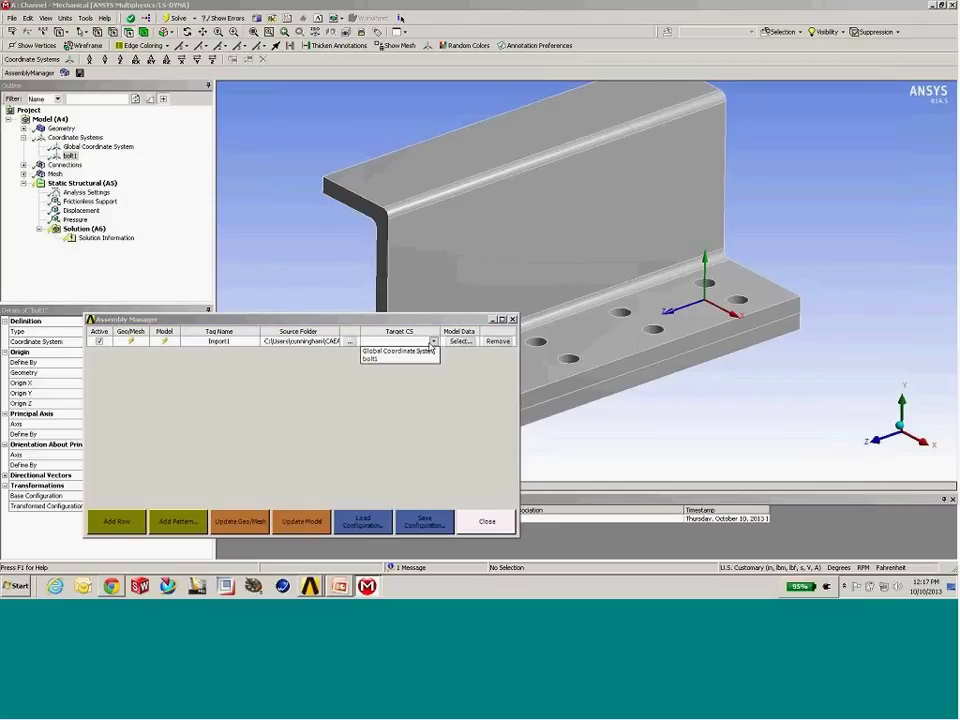
{"action": "left_click", "coordinate": [370, 359]}
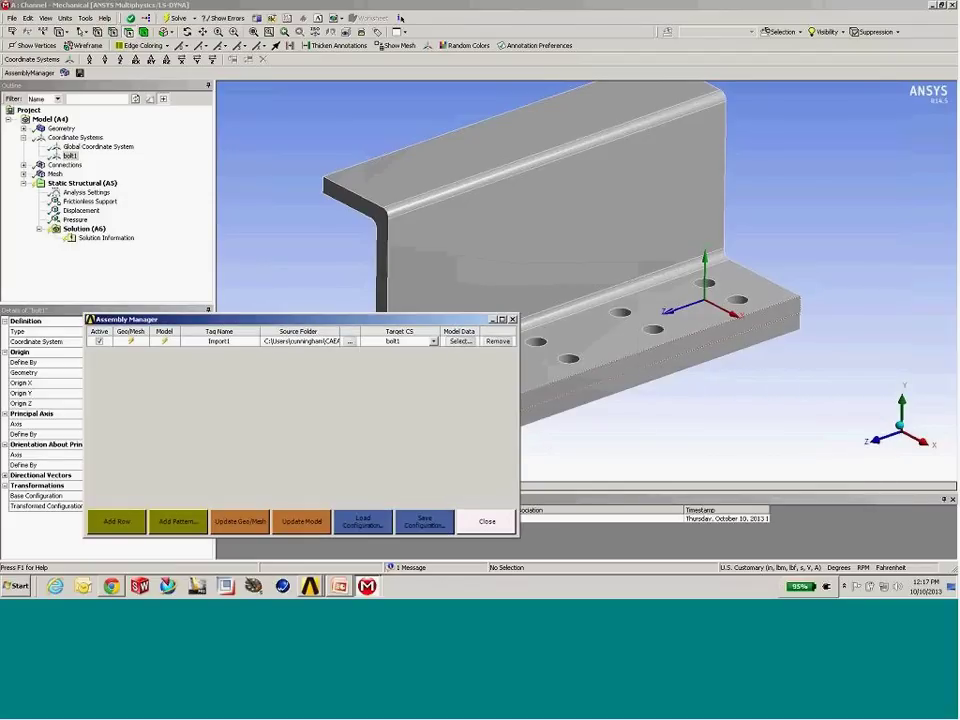
- Check where bolt1 sits on the channel and read the full source folder path in the maximized Assembly Manager, then restore its size
{"action": "middle_click_drag", "start_coordinate": [535, 218], "coordinate": [624, 336]}
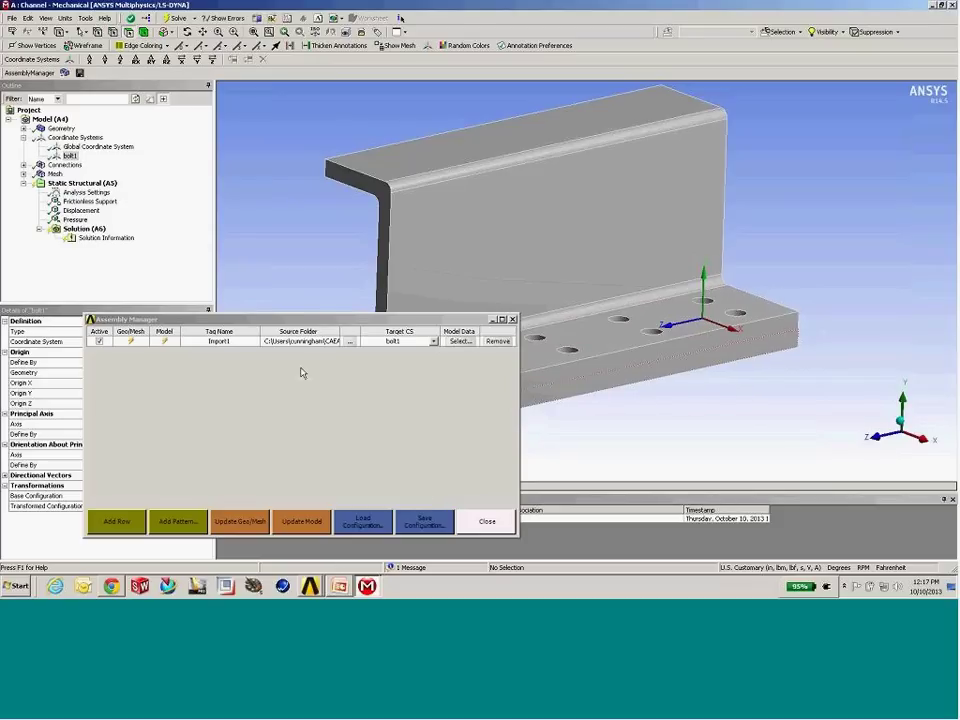
{"action": "left_click_drag", "start_coordinate": [295, 322], "coordinate": [378, 326]}
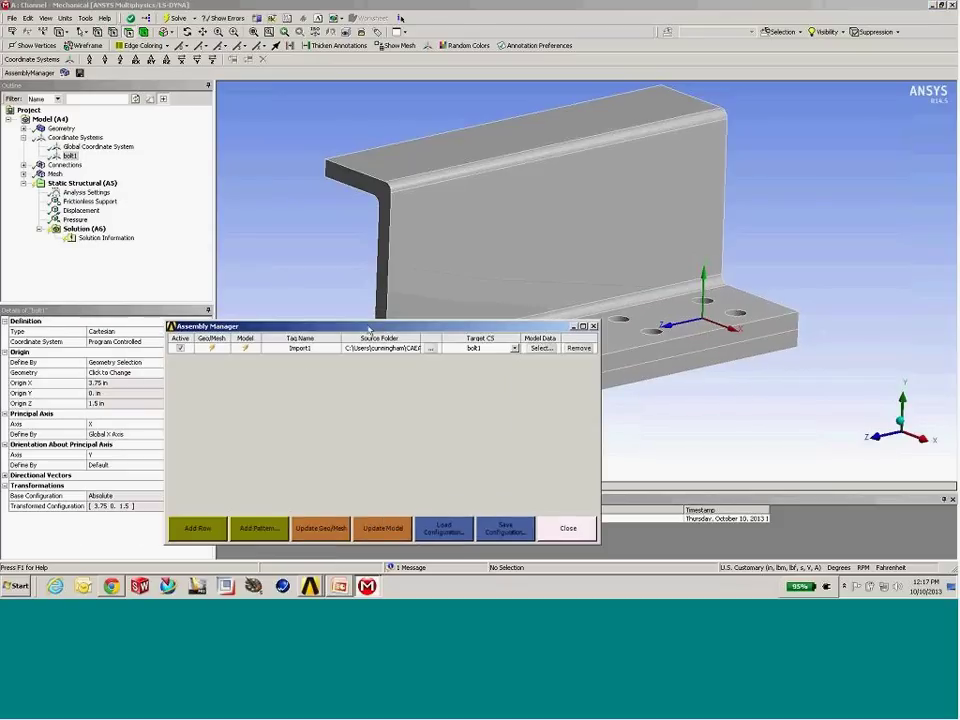
{"action": "double_click", "coordinate": [369, 329]}
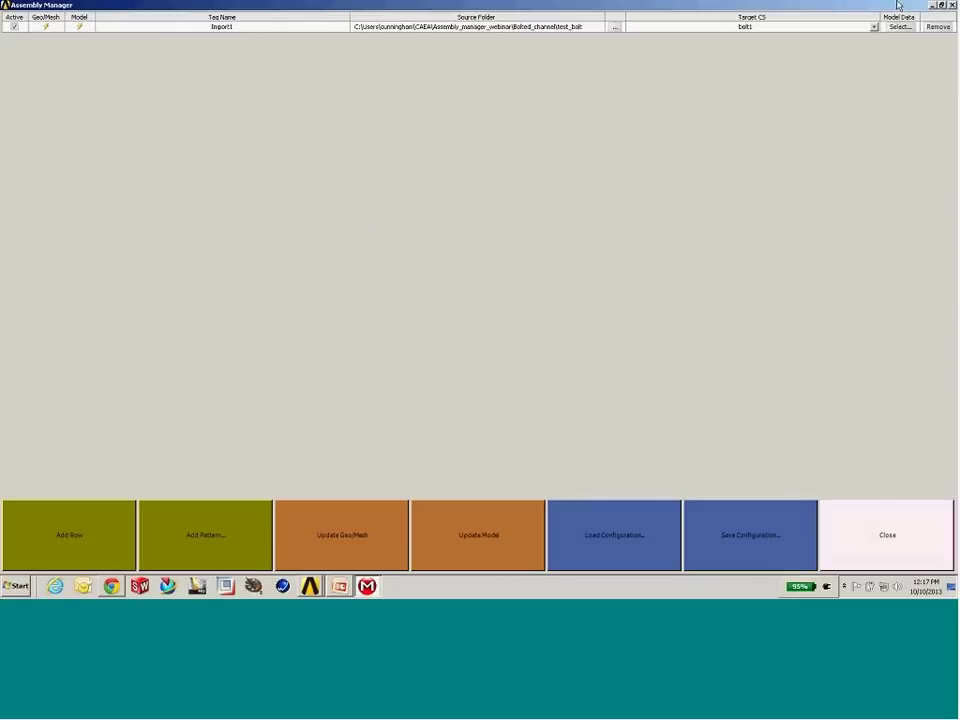
{"action": "left_click", "coordinate": [941, 5]}
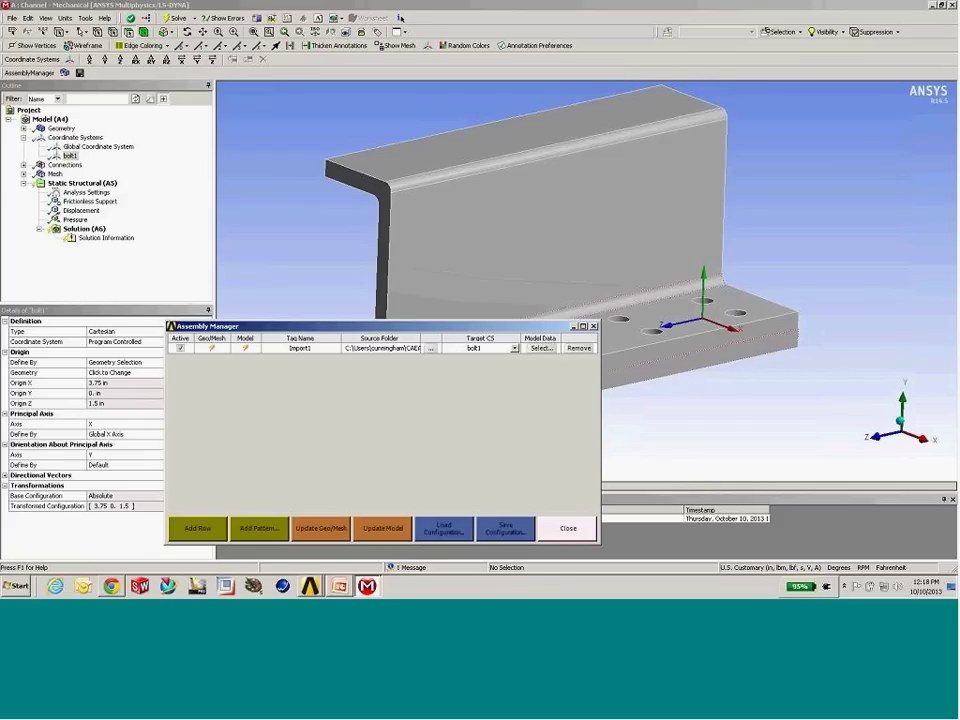
{"action": "left_click_drag", "start_coordinate": [215, 326], "coordinate": [280, 326]}
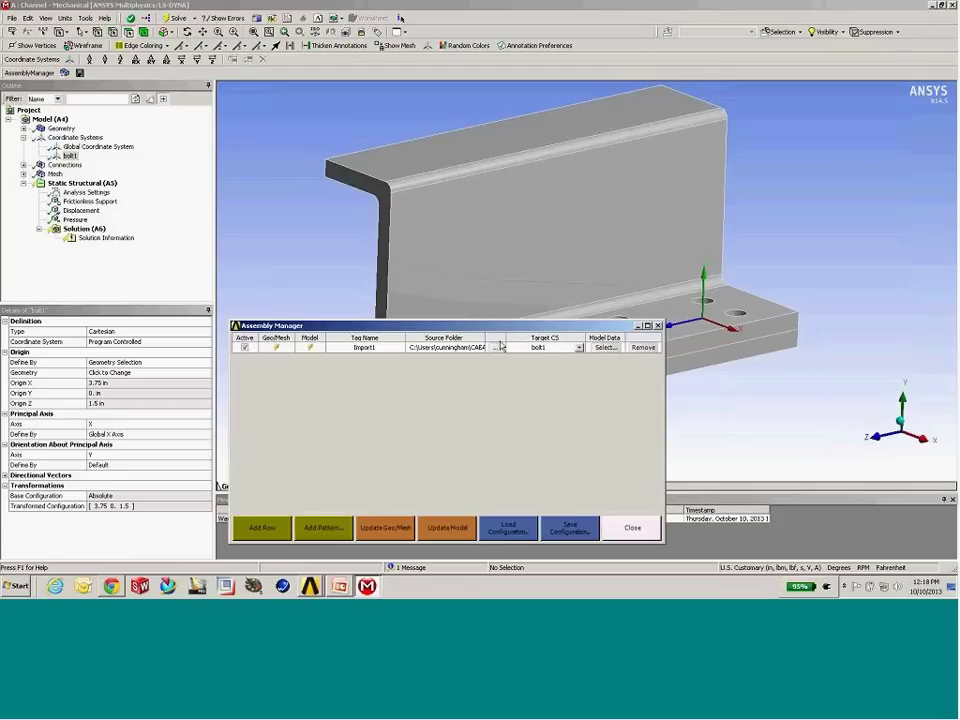
- Start a new pattern named bolts with Import1 as its base import
{"action": "left_click", "coordinate": [326, 529]}
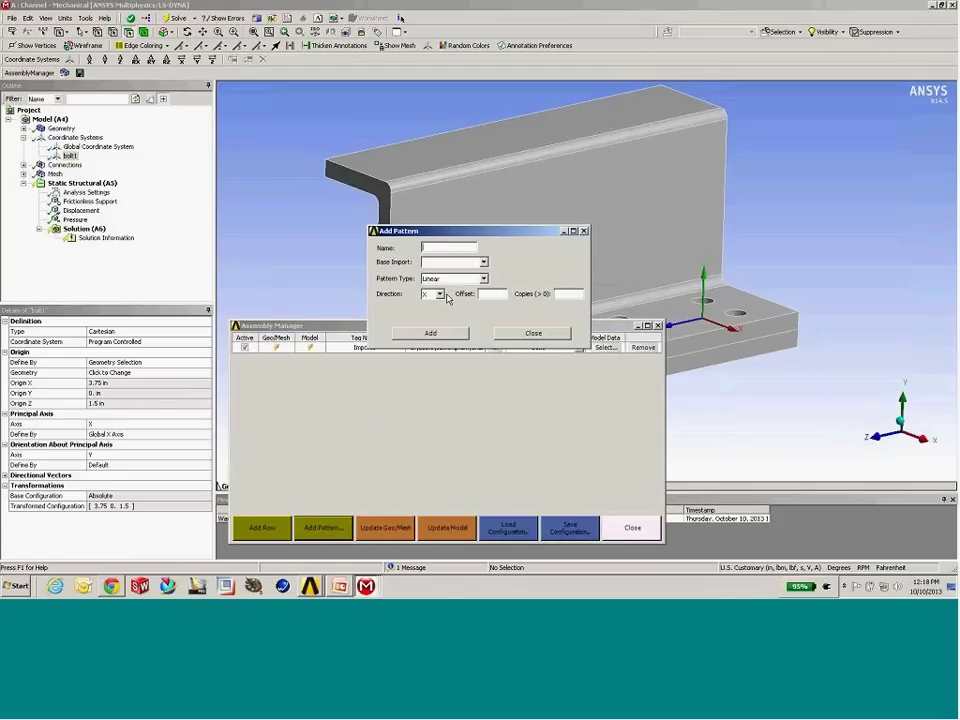
{"action": "left_click_drag", "start_coordinate": [440, 231], "coordinate": [417, 242]}
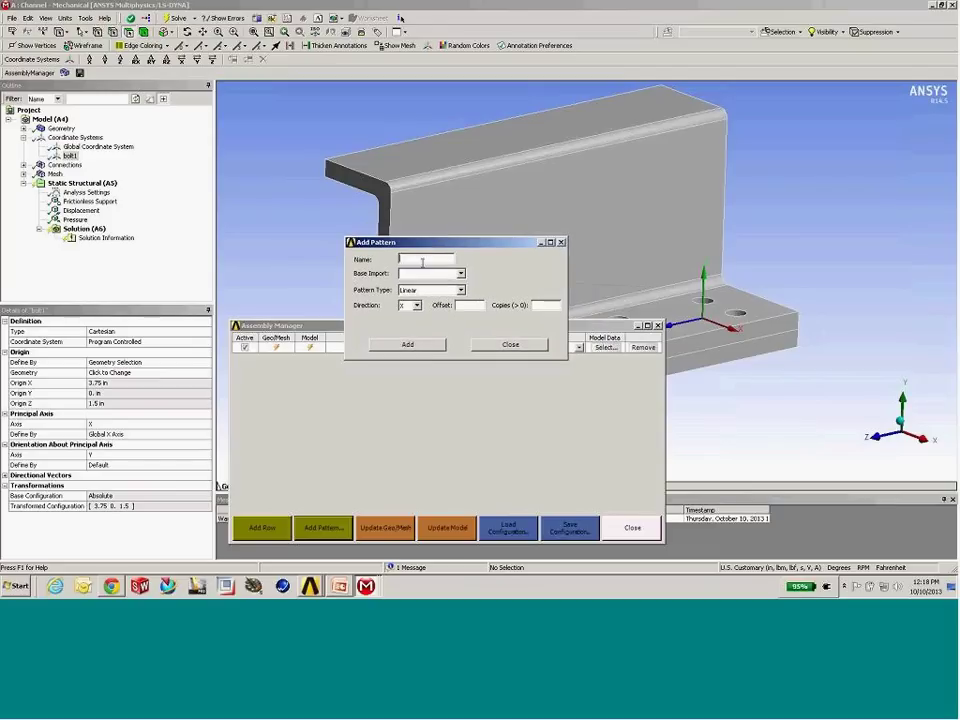
{"action": "type", "text": "bolts"}
{"action": "left_click", "coordinate": [450, 274]}
{"action": "left_click", "coordinate": [420, 285]}
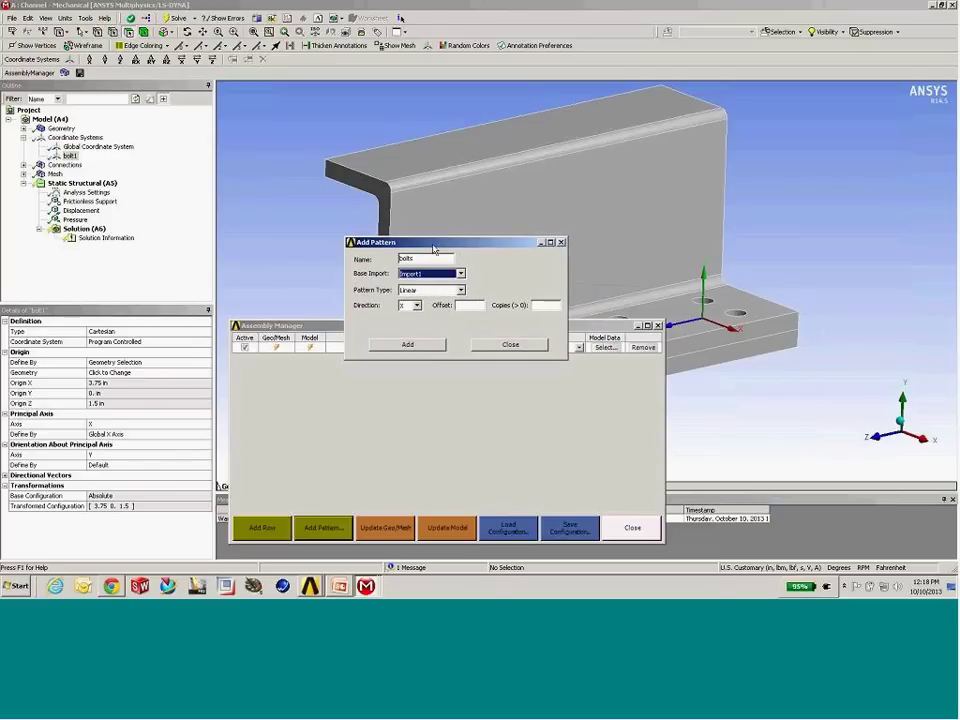
{"action": "left_click_drag", "start_coordinate": [433, 249], "coordinate": [438, 199]}
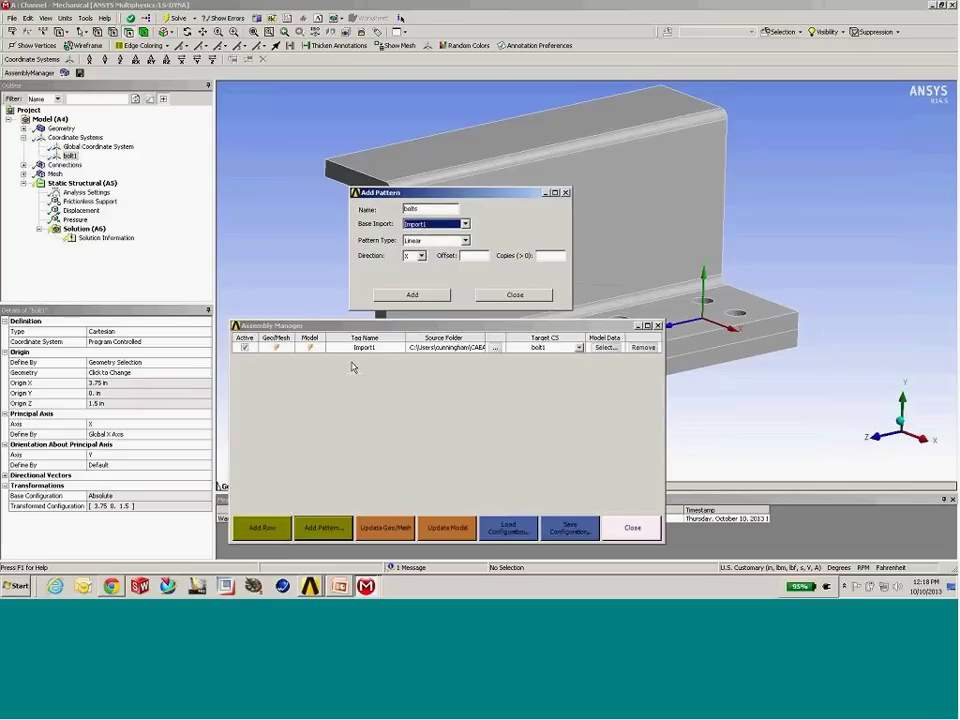
- Make the pattern rectangular with a 1.5 offset along X and Z as the second direction, and add it to the import list
{"action": "left_click", "coordinate": [465, 242]}
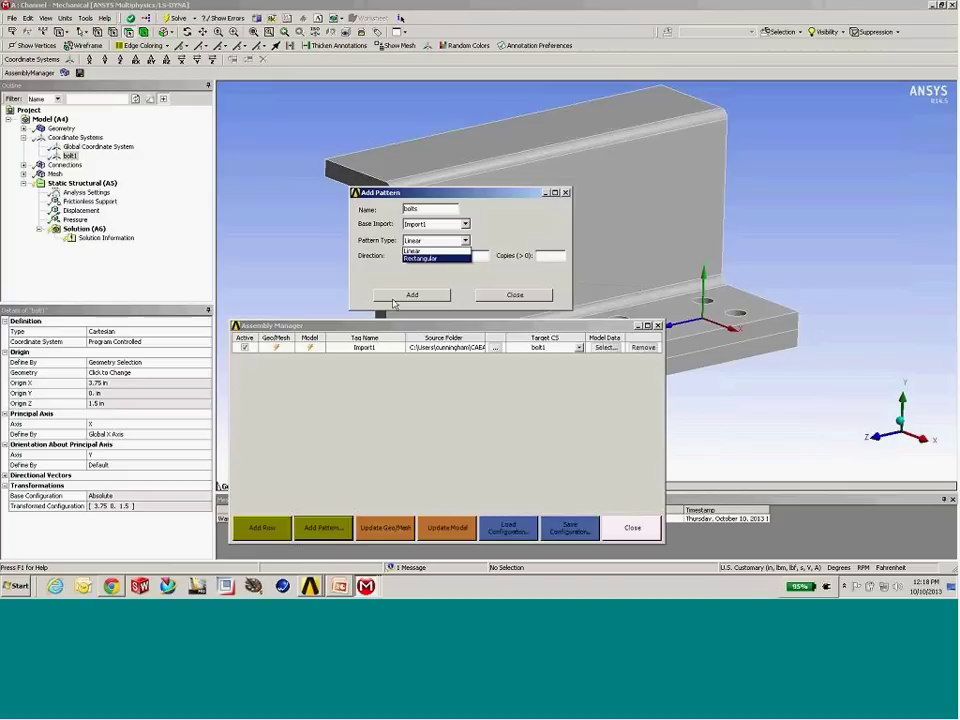
{"action": "left_click", "coordinate": [425, 259]}
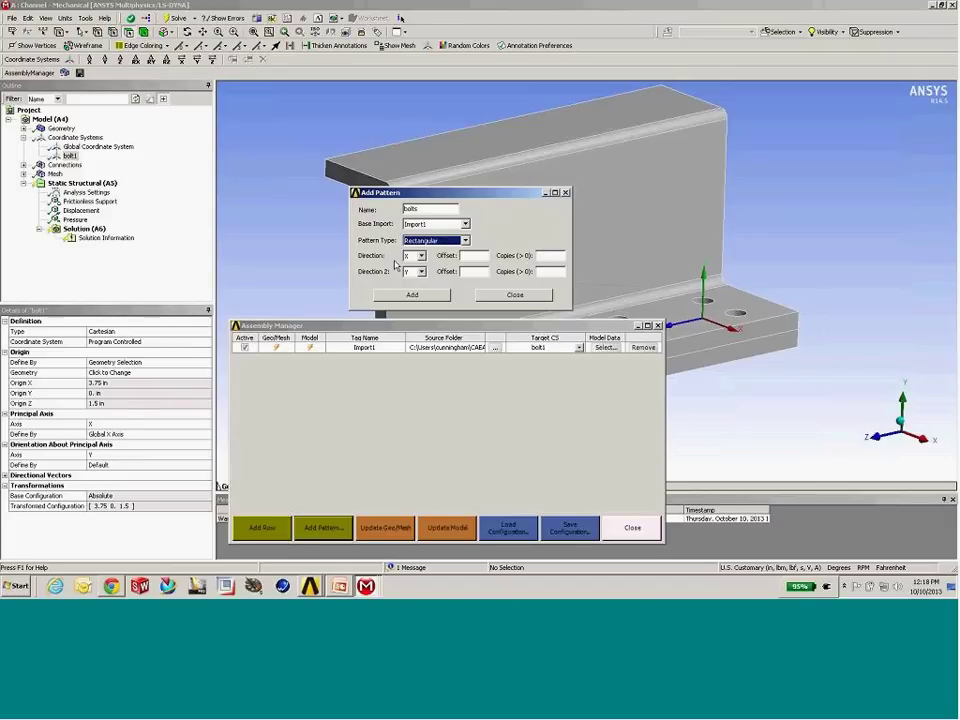
{"action": "left_click", "coordinate": [476, 257]}
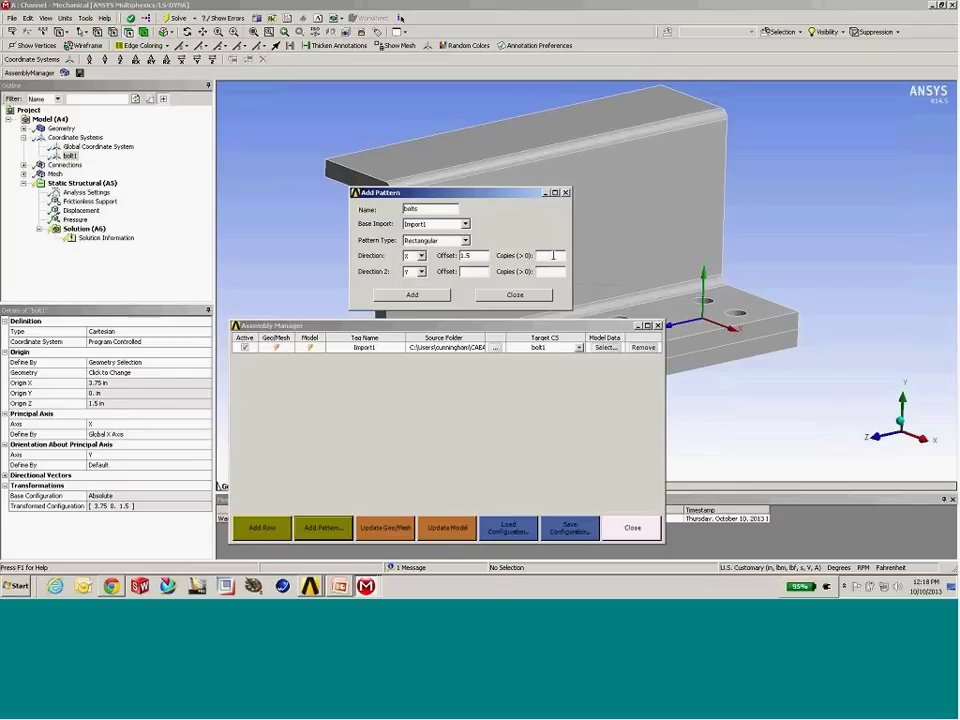
{"action": "left_click", "coordinate": [421, 271]}
{"action": "left_click", "coordinate": [419, 300]}
{"action": "left_click", "coordinate": [413, 295]}
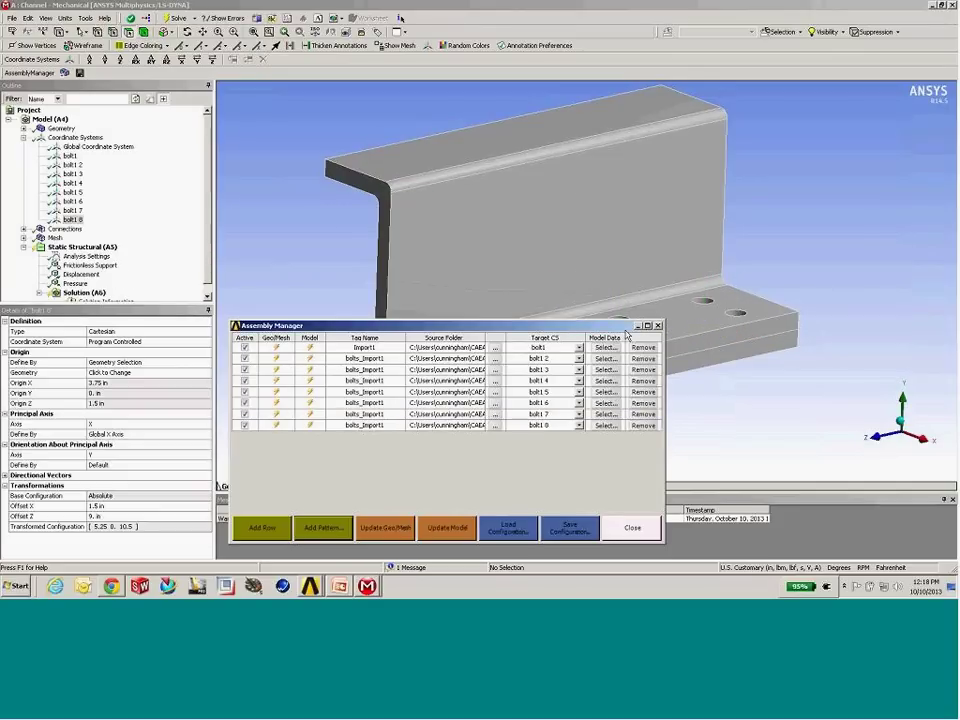
- Update the geometry and mesh of all listed imports and inspect the bolts placed in the channel's holes
{"action": "left_click_drag", "start_coordinate": [524, 328], "coordinate": [573, 79]}
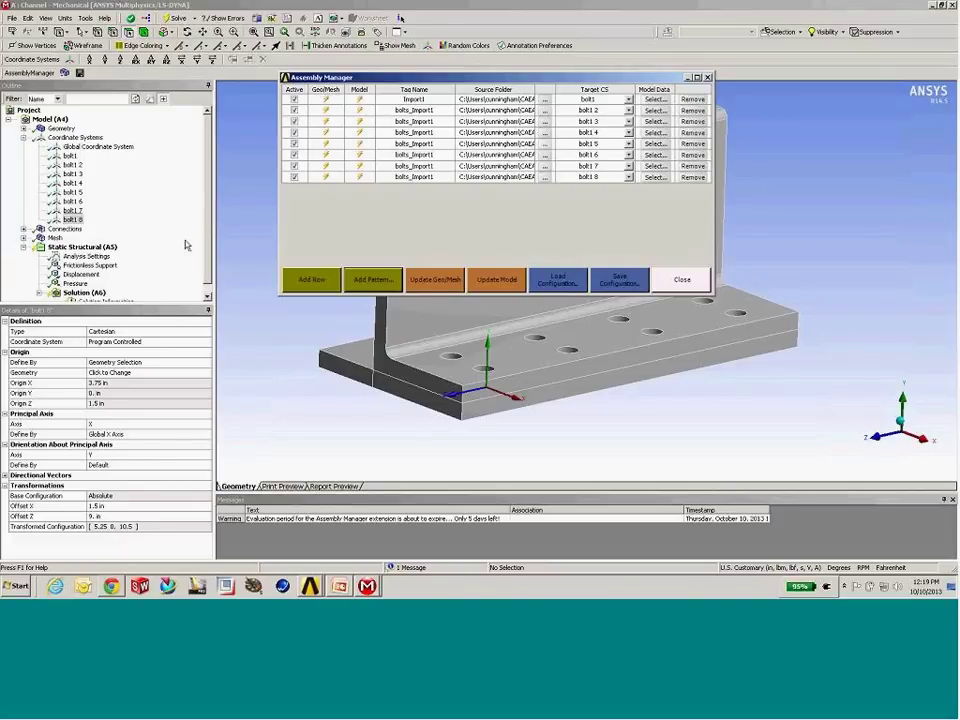
{"action": "left_click", "coordinate": [435, 283]}
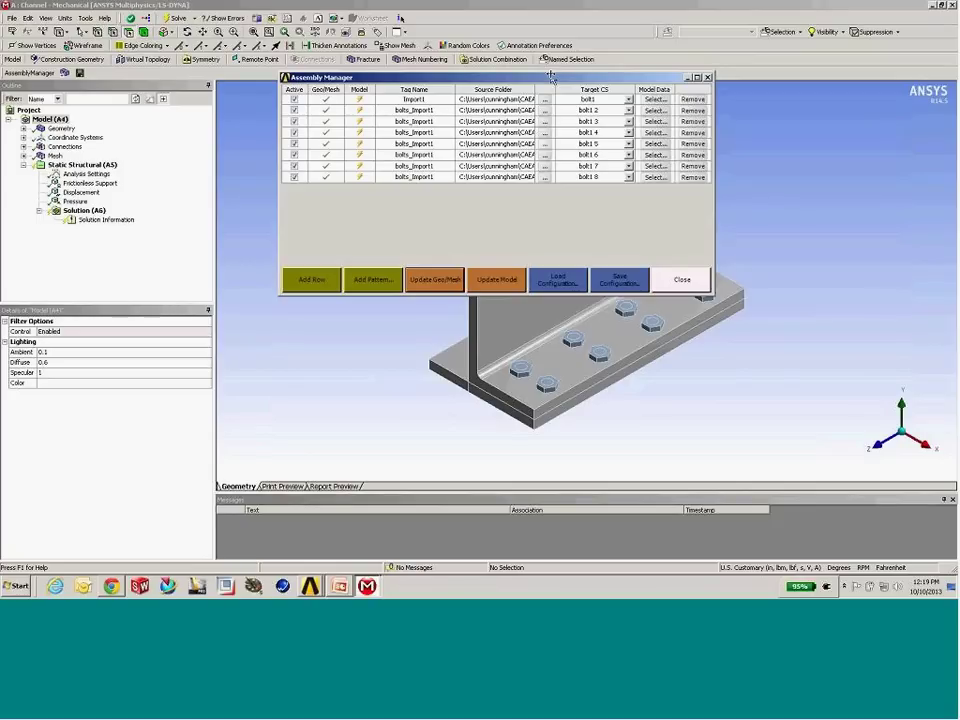
{"action": "left_click_drag", "start_coordinate": [549, 77], "coordinate": [562, 430]}
{"action": "middle_click_drag", "start_coordinate": [417, 181], "coordinate": [540, 242]}
{"action": "scroll", "coordinate": [550, 240], "scroll_direction": "up", "scroll_amount": 5}
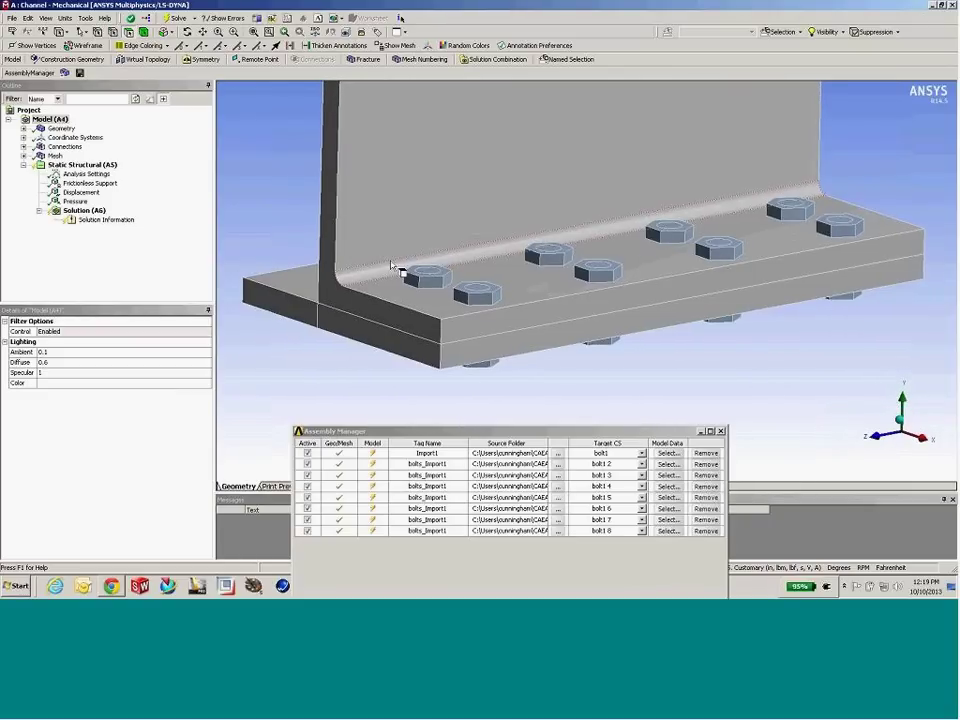
- Expand the connections to check the contacts and update the model data of all bolt imports
{"action": "left_click", "coordinate": [23, 146]}
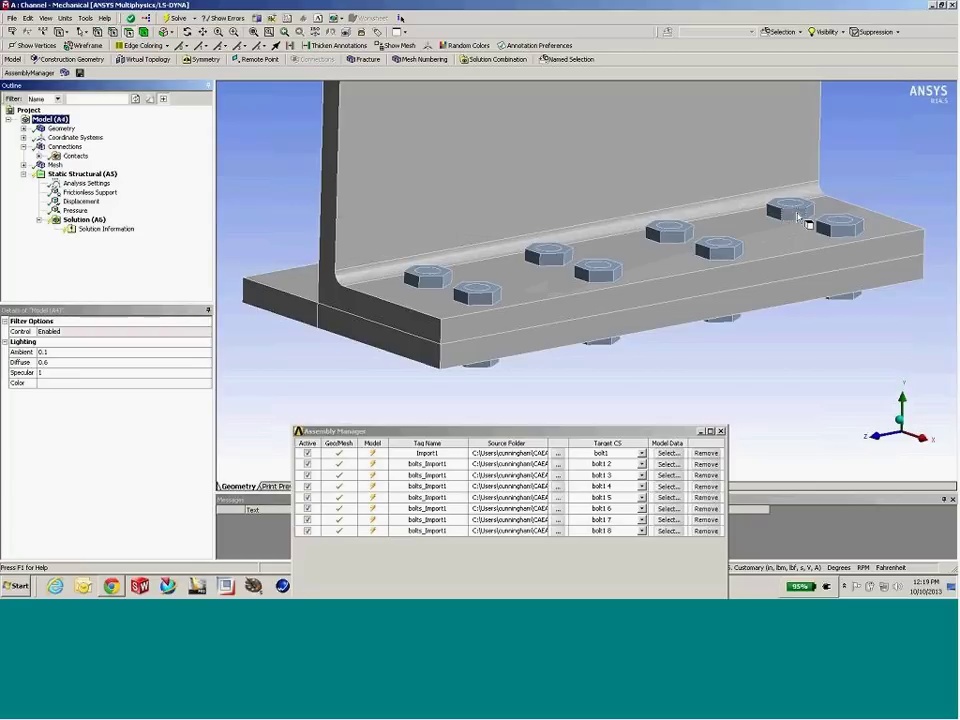
{"action": "left_click_drag", "start_coordinate": [553, 434], "coordinate": [545, 362]}
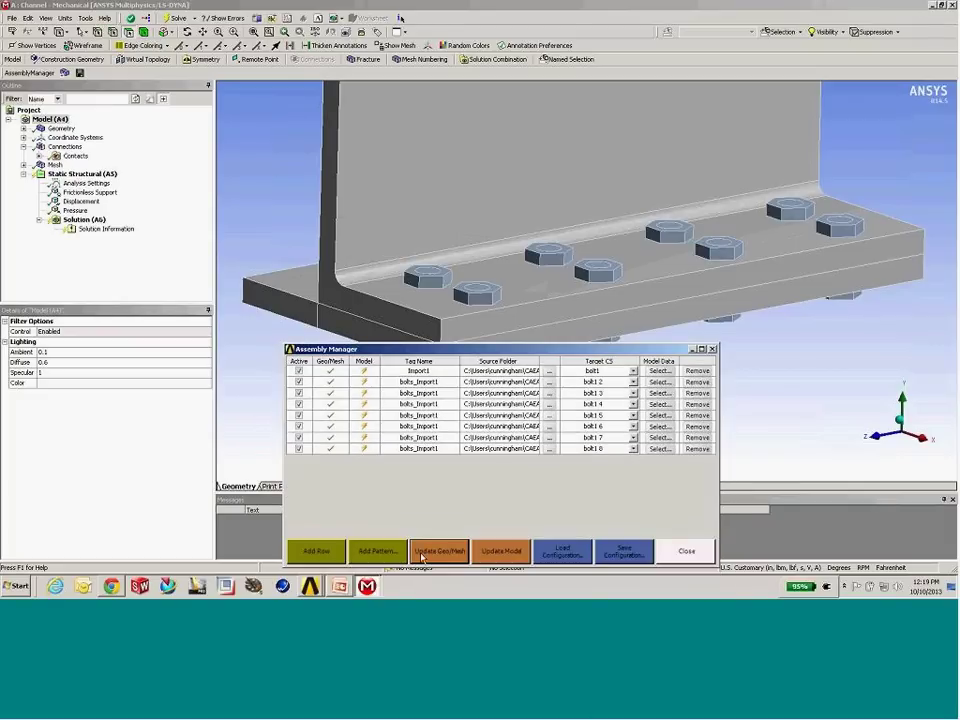
{"action": "left_click", "coordinate": [483, 551]}
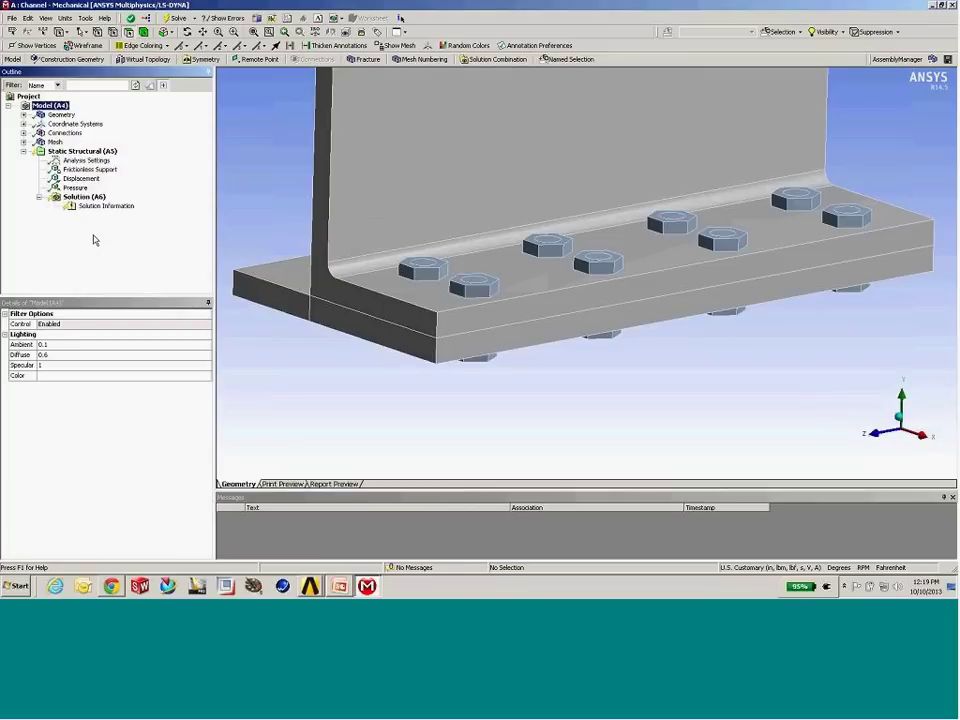
- Expand the connections and examine the contact region between the two channel bodies
{"action": "left_click", "coordinate": [23, 132]}
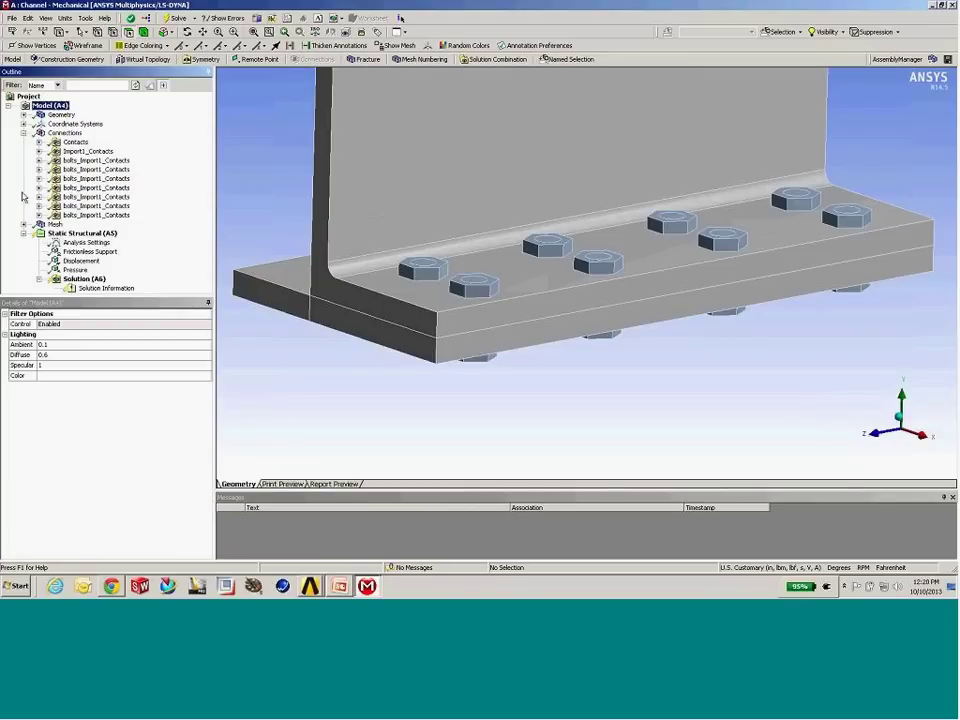
{"action": "left_click", "coordinate": [70, 142]}
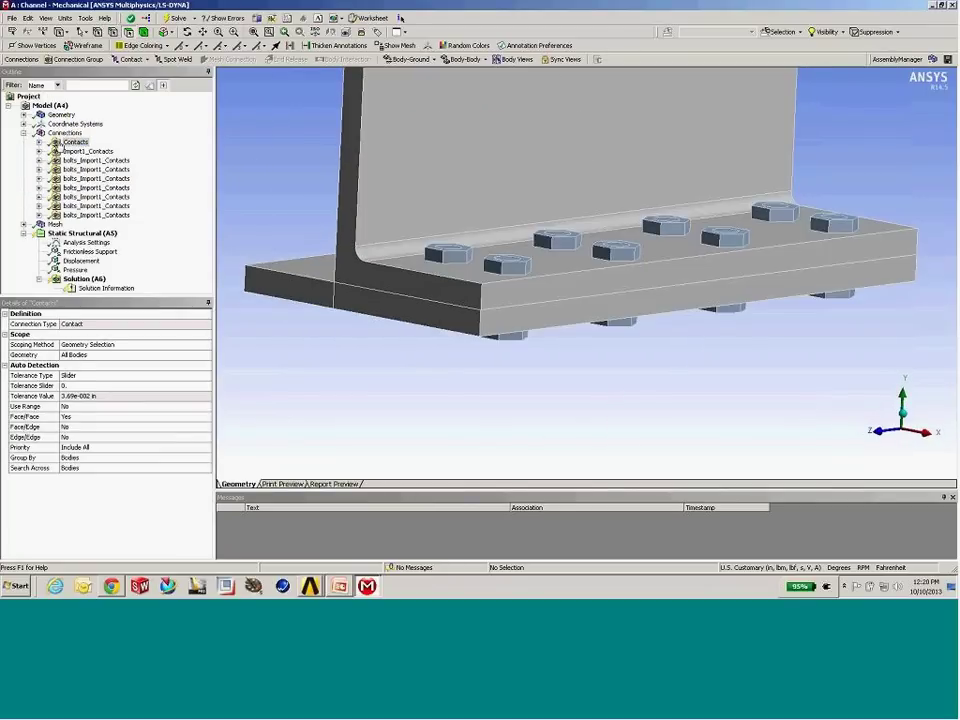
{"action": "left_click", "coordinate": [39, 142]}
{"action": "left_click", "coordinate": [99, 151]}
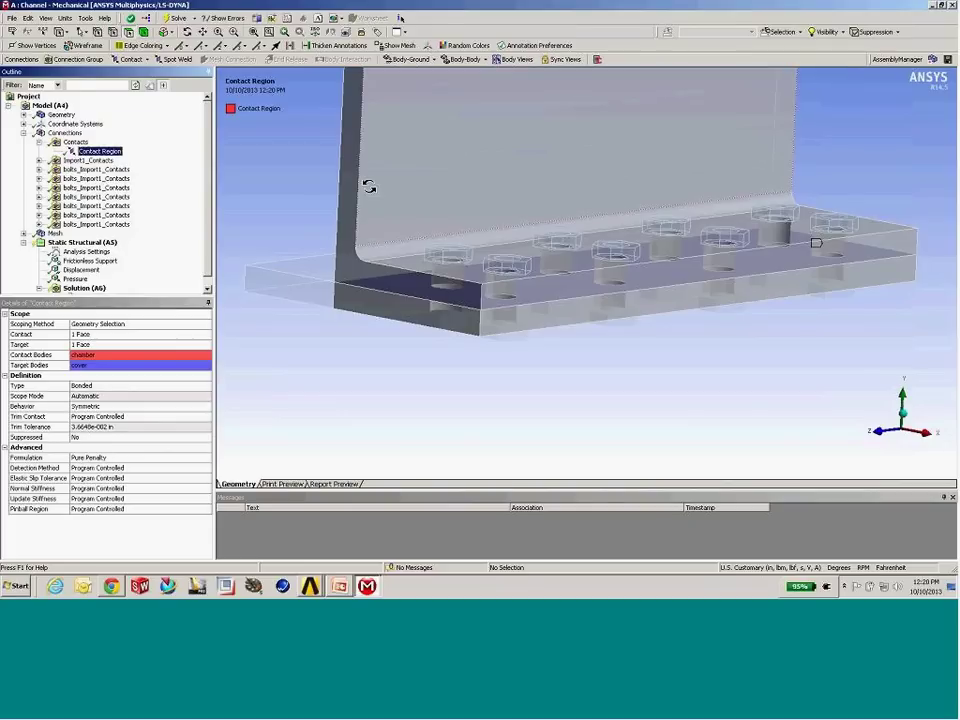
{"action": "left_click_drag", "start_coordinate": [369, 186], "coordinate": [145, 198]}
- Examine the bonded nut-to-bolt contacts in the Import1 group and the first two patterned bolt groups
{"action": "double_click", "coordinate": [84, 160]}
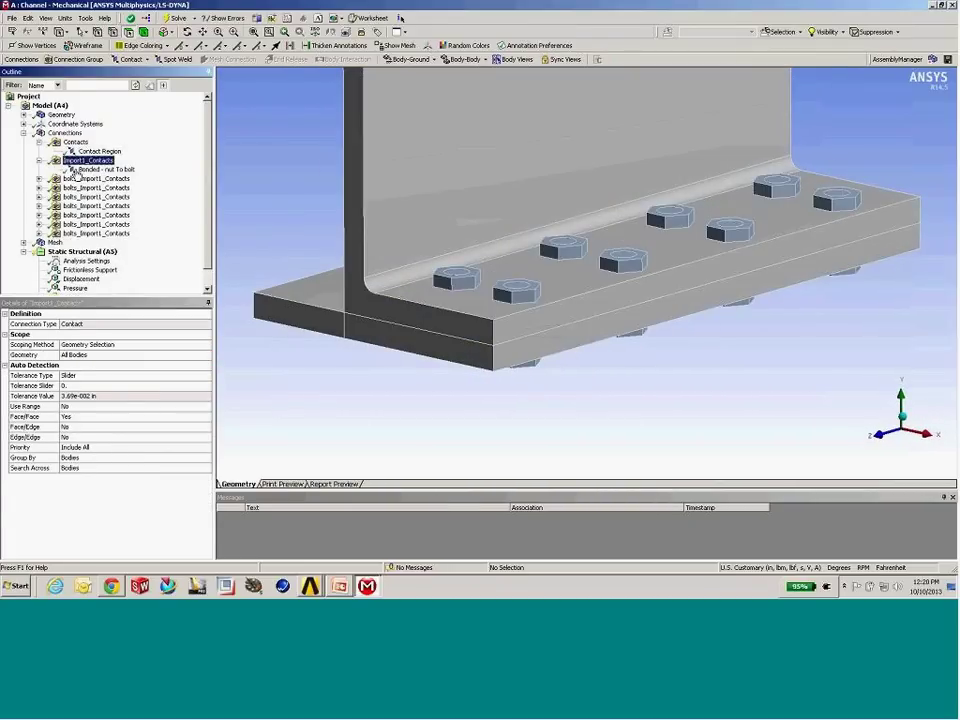
{"action": "left_click", "coordinate": [100, 169]}
{"action": "left_click", "coordinate": [39, 178]}
{"action": "left_click", "coordinate": [100, 187]}
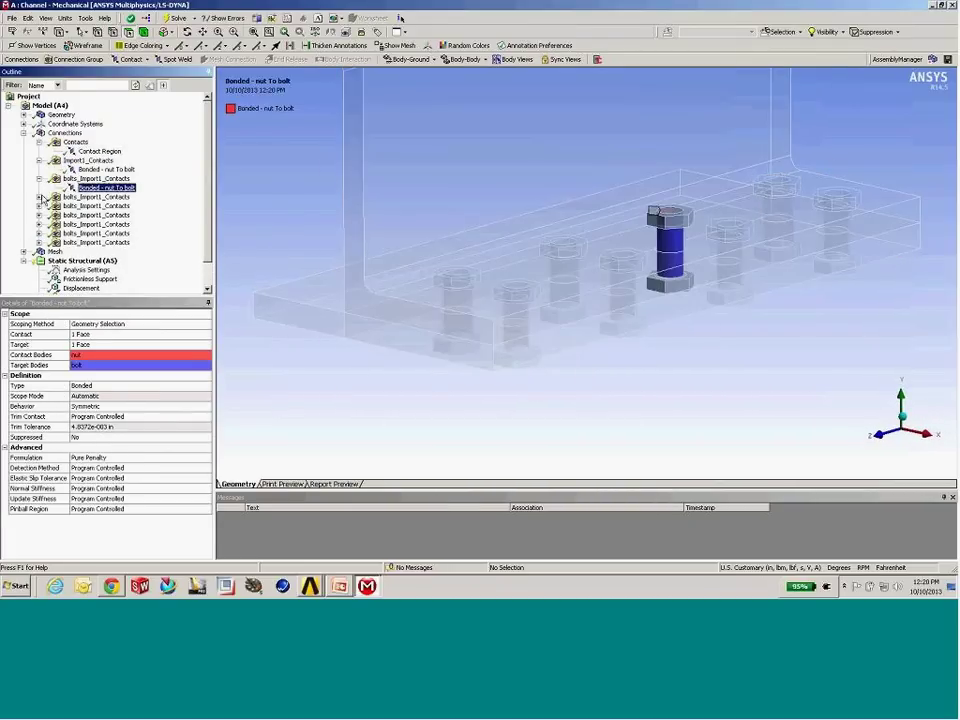
{"action": "left_click", "coordinate": [39, 196]}
{"action": "left_click", "coordinate": [100, 205]}
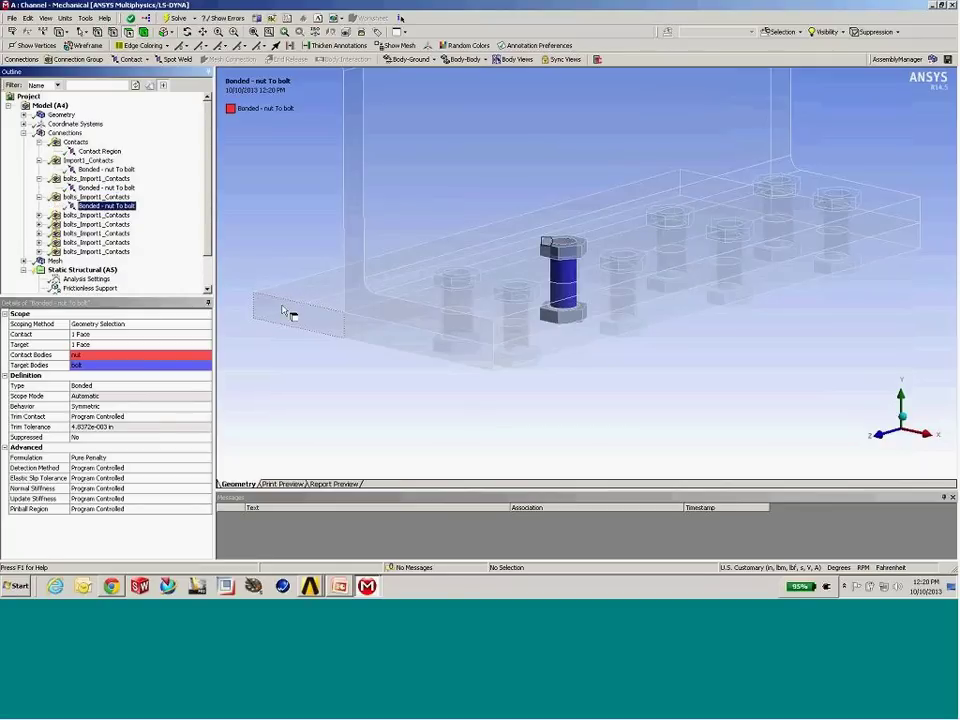
{"action": "middle_click_drag", "start_coordinate": [283, 312], "coordinate": [415, 300]}
{"action": "scroll", "coordinate": [415, 302], "scroll_direction": "down", "scroll_amount": 1}
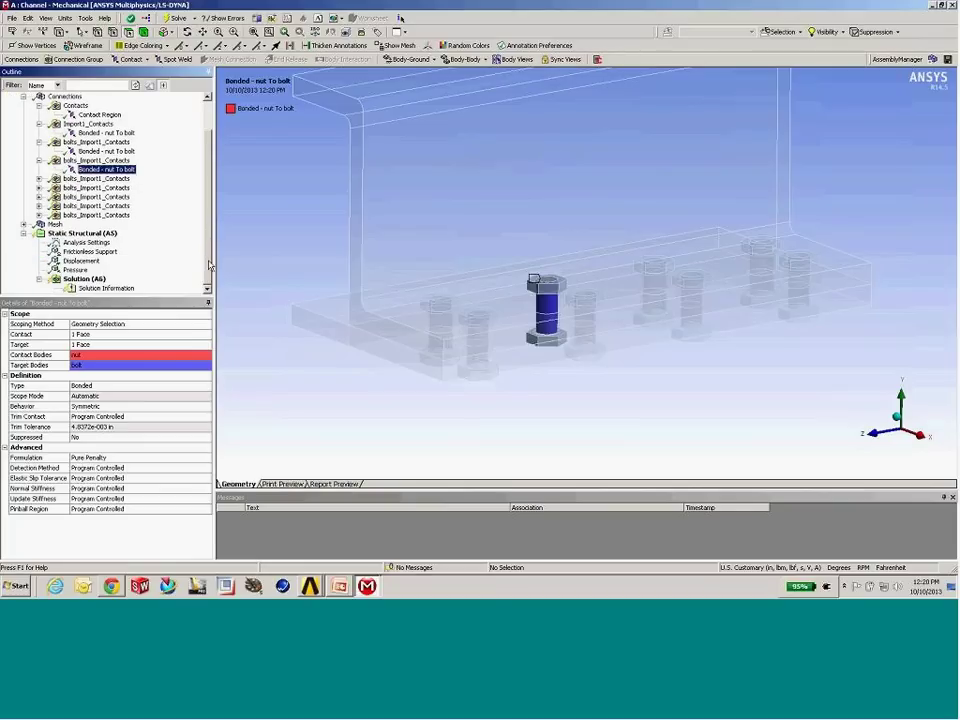
{"action": "middle_click_drag", "start_coordinate": [521, 279], "coordinate": [484, 277]}
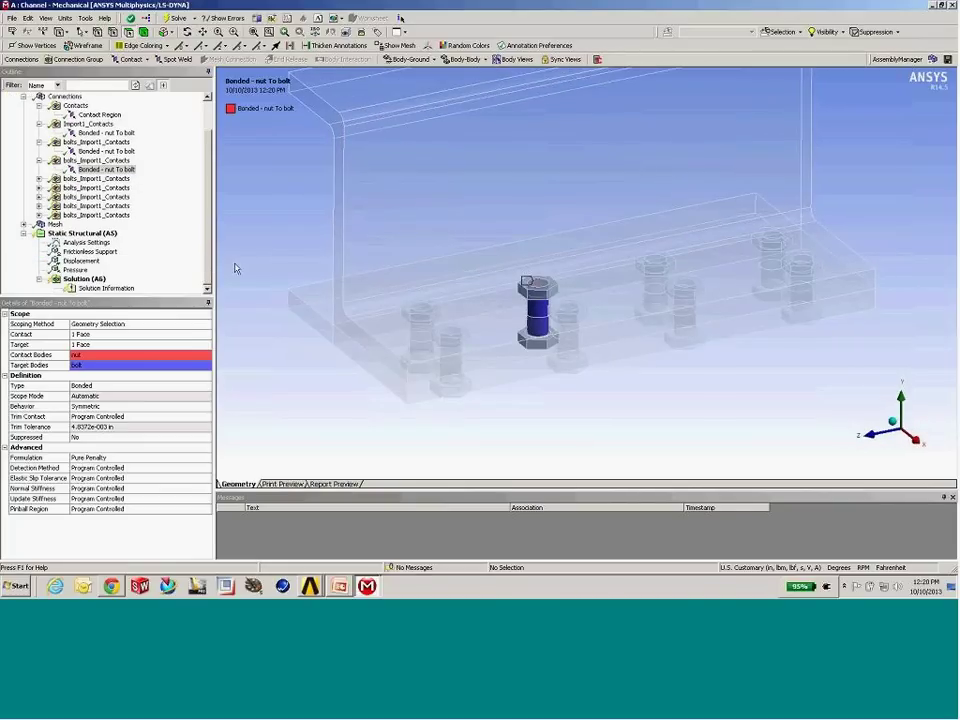
- Display the static structural loads and hide the upper channel body to expose the bolt shanks
{"action": "left_click", "coordinate": [82, 233]}
{"action": "middle_click_drag", "start_coordinate": [437, 245], "coordinate": [439, 222]}
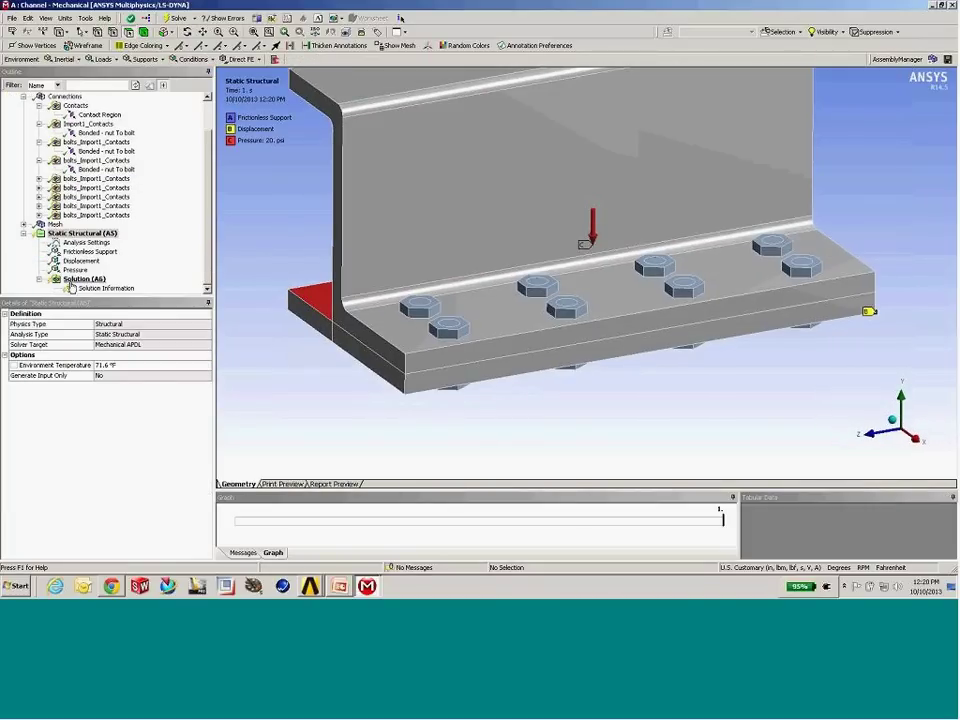
{"action": "middle_click_drag", "start_coordinate": [332, 171], "coordinate": [393, 214]}
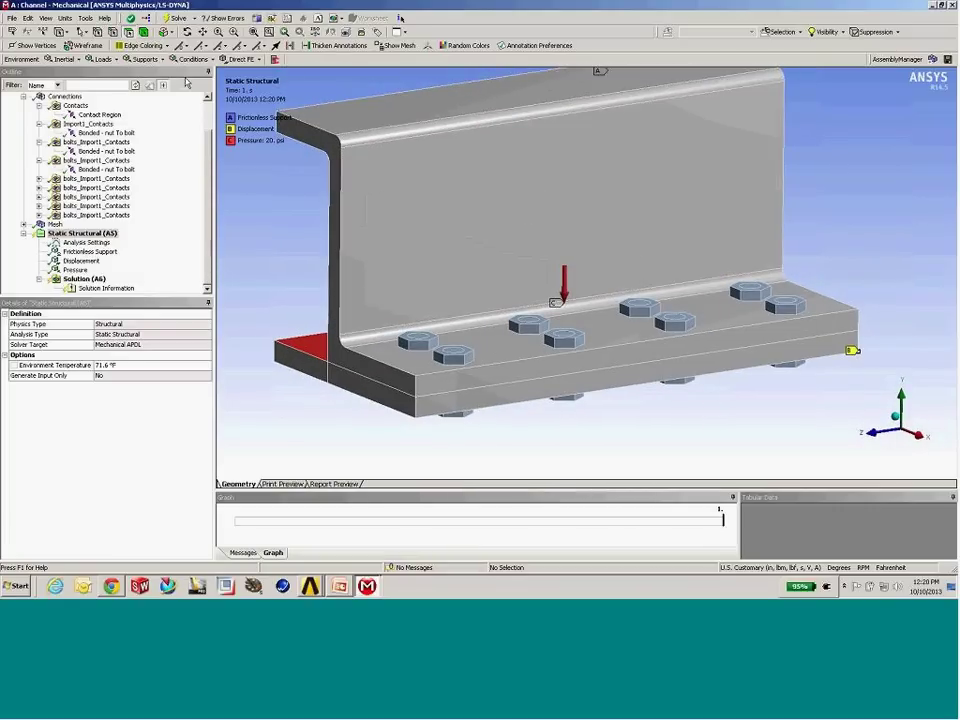
{"action": "left_click", "coordinate": [144, 31]}
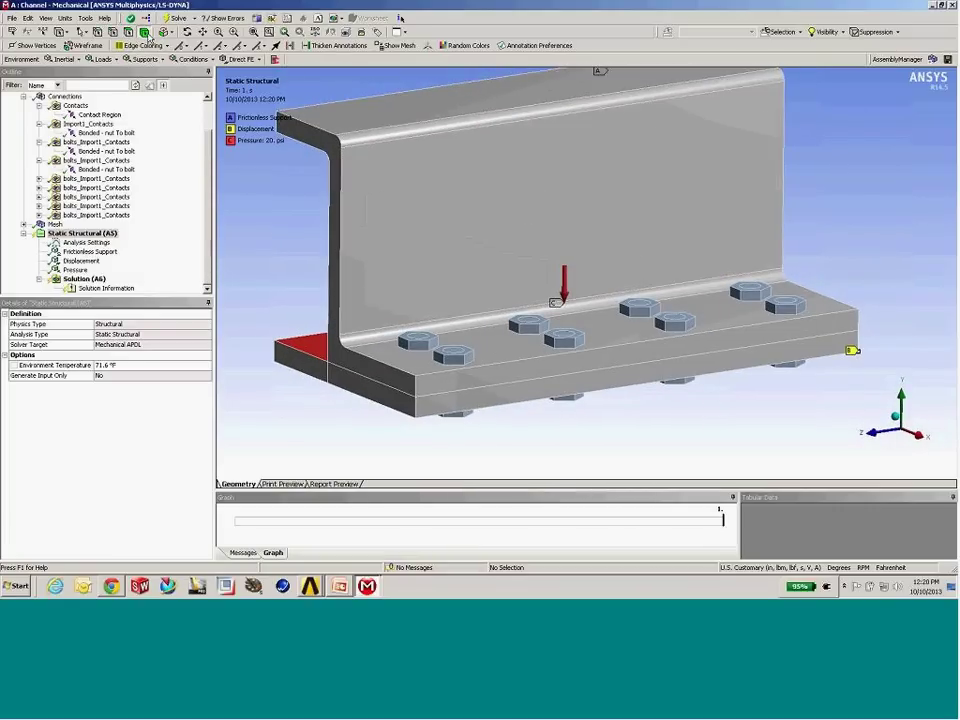
{"action": "left_click", "coordinate": [521, 218]}
{"action": "right_click", "coordinate": [521, 218]}
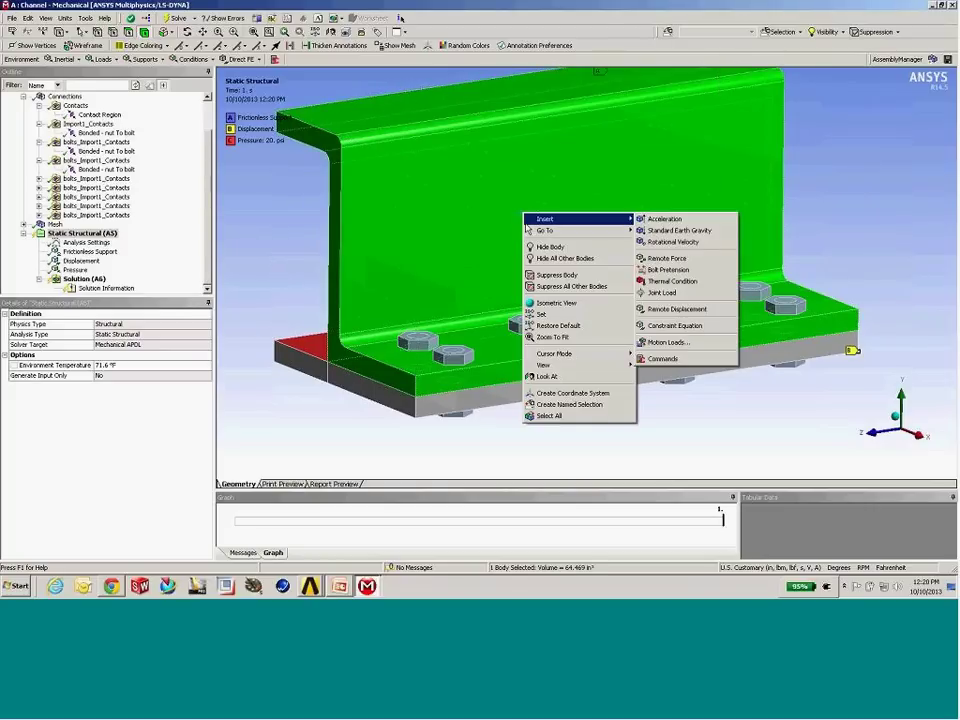
{"action": "left_click", "coordinate": [549, 246]}
{"action": "left_click_drag", "start_coordinate": [632, 256], "coordinate": [634, 292]}
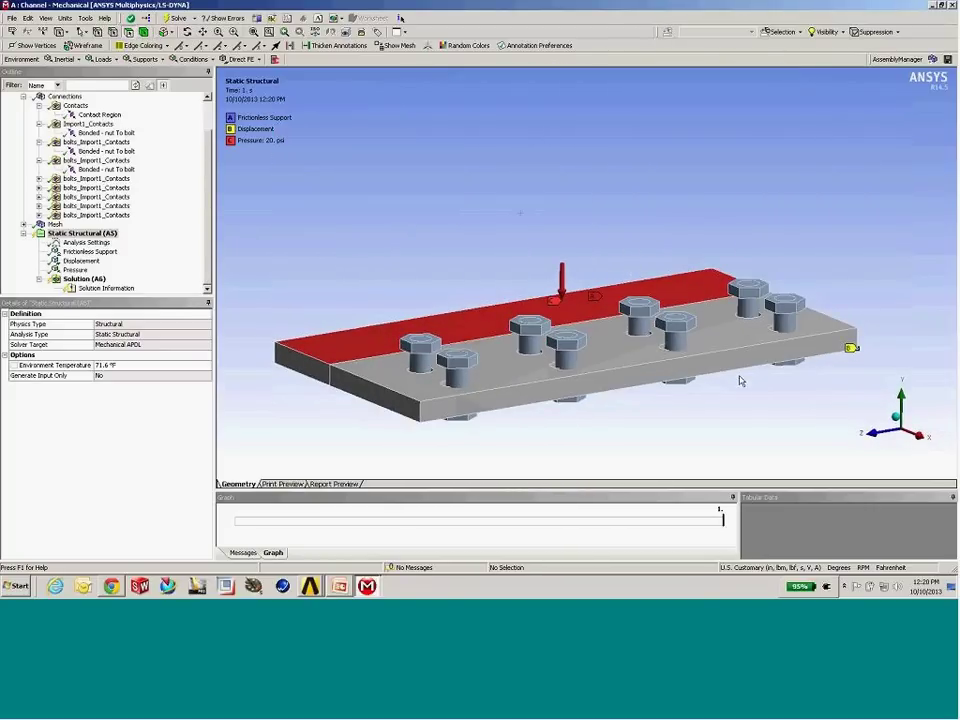
- Add a bolt pretension with a 100 lbf preload to the shank face of the far-end bolt in the inner row
{"action": "left_click", "coordinate": [748, 309]}
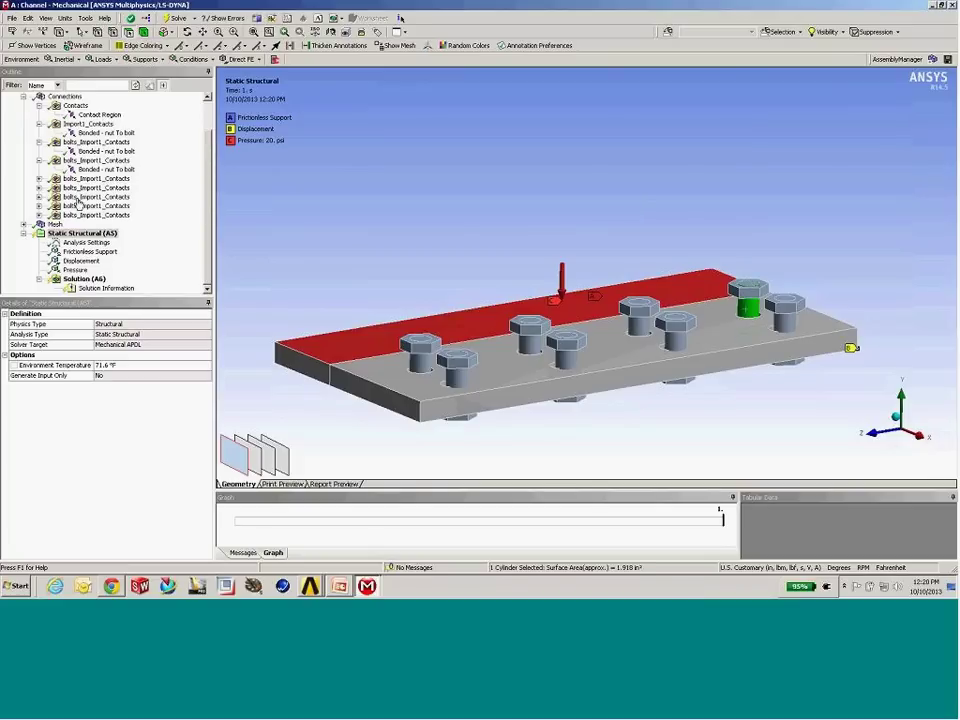
{"action": "right_click", "coordinate": [90, 233]}
{"action": "mouse_move", "coordinate": [150, 239]}
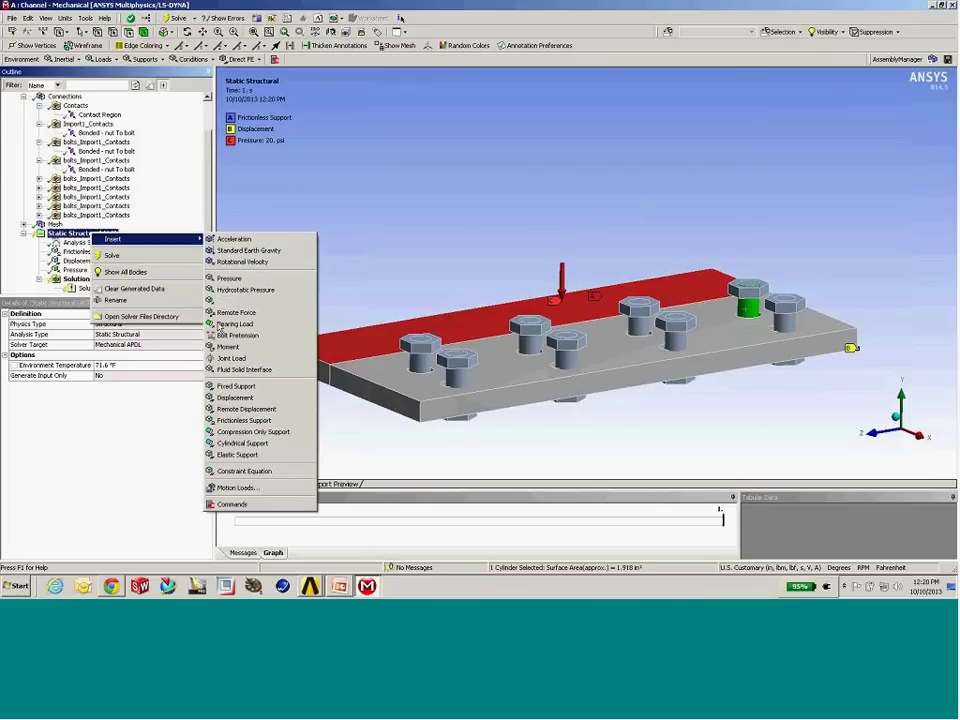
{"action": "left_click", "coordinate": [238, 335]}
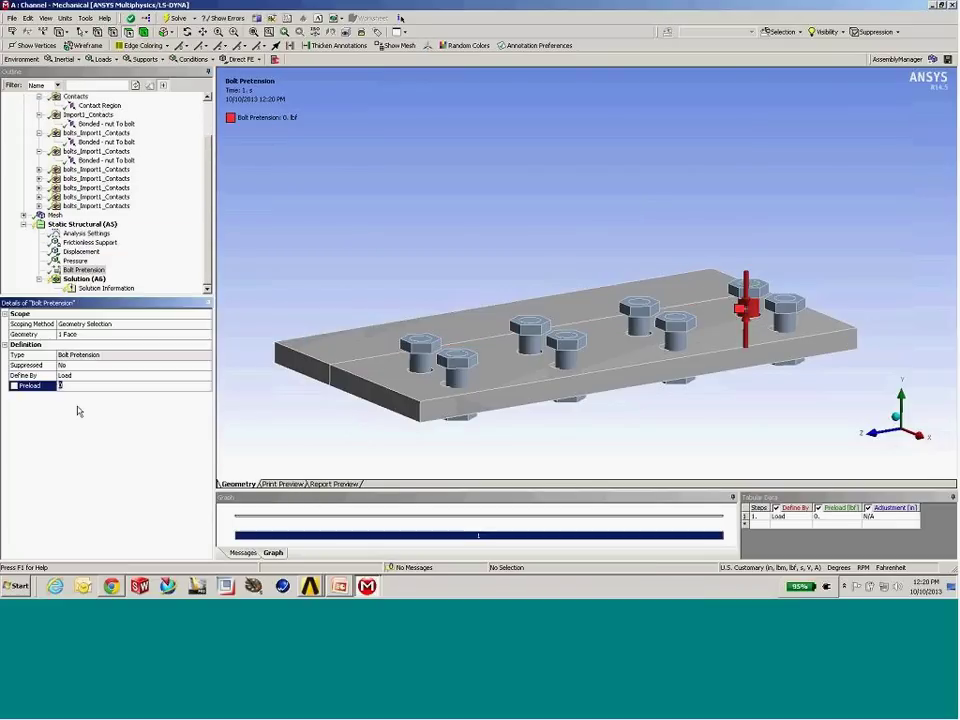
{"action": "type", "text": "100"}
{"action": "key", "text": "Return"}
{"action": "left_click_drag", "start_coordinate": [493, 360], "coordinate": [505, 330]}
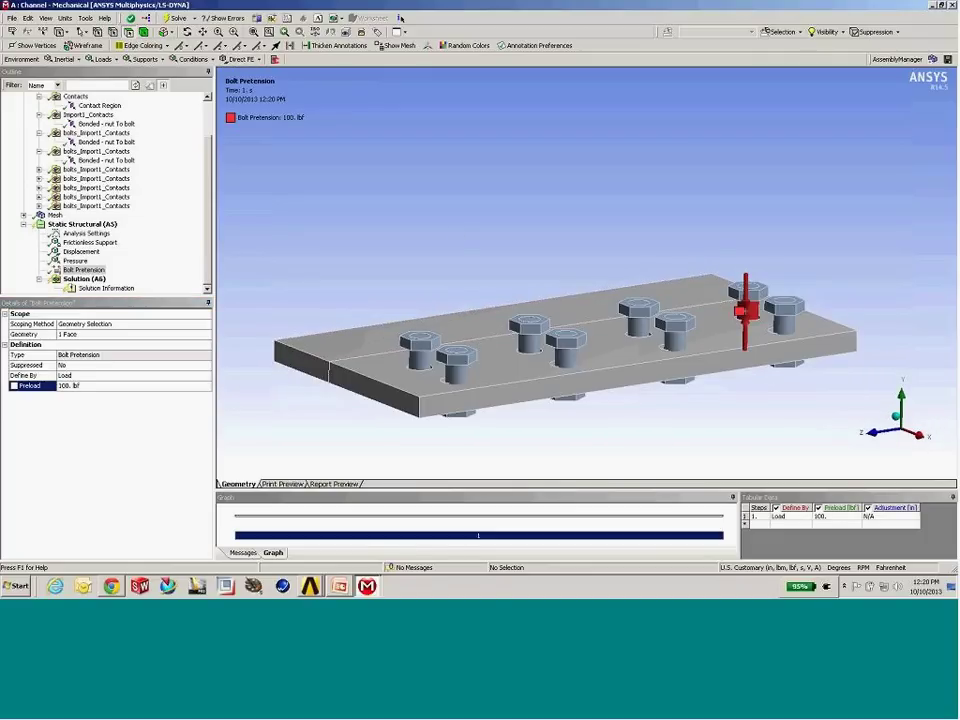
- Select the shank faces of the other seven bolts and generate matching bolt pretensions on them with the Object Generator
{"action": "left_click", "coordinate": [790, 330]}
{"action": "left_click", "coordinate": [672, 340], "text": "ctrl"}
{"action": "left_click", "coordinate": [638, 328], "text": "ctrl"}
{"action": "left_click", "coordinate": [565, 354], "text": "ctrl"}
{"action": "left_click", "coordinate": [528, 344], "text": "ctrl"}
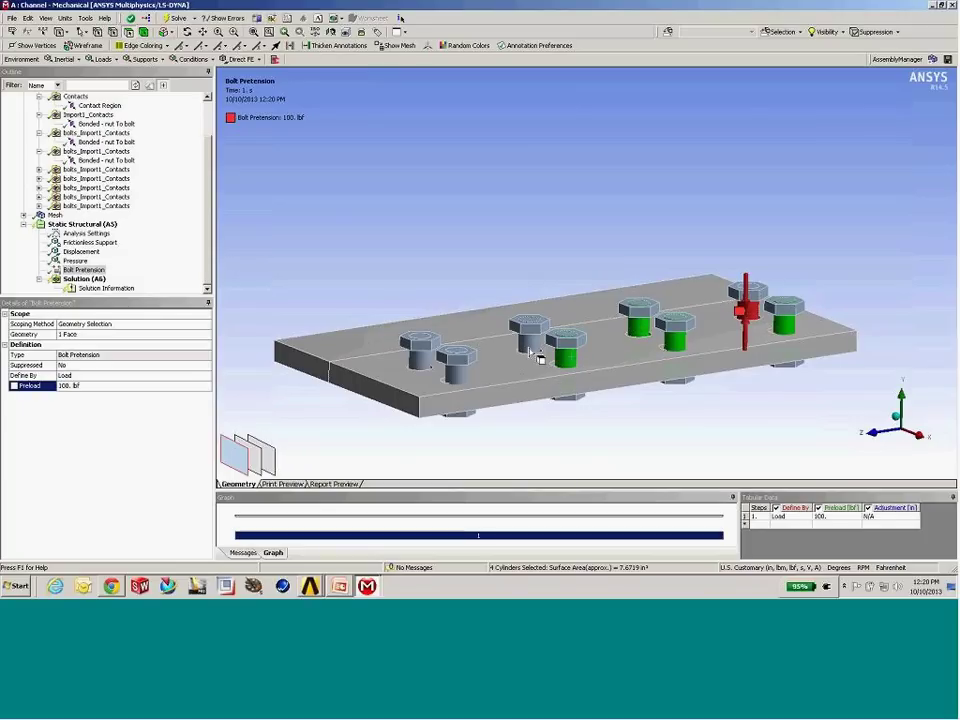
{"action": "left_click", "coordinate": [458, 376], "text": "ctrl"}
{"action": "left_click", "coordinate": [424, 364], "text": "ctrl"}
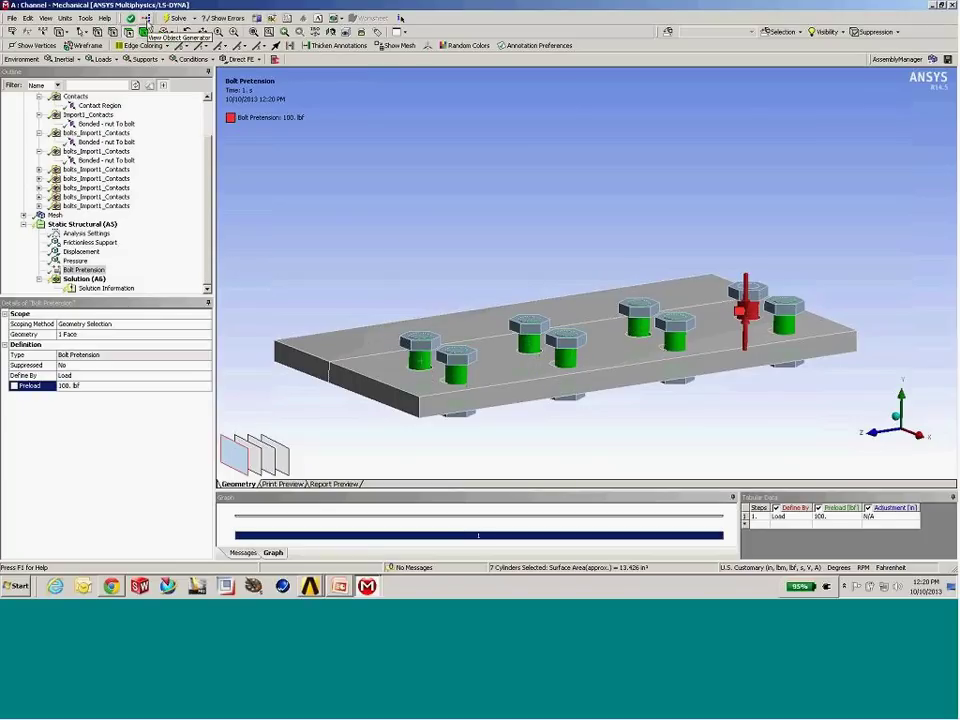
{"action": "left_click", "coordinate": [146, 19]}
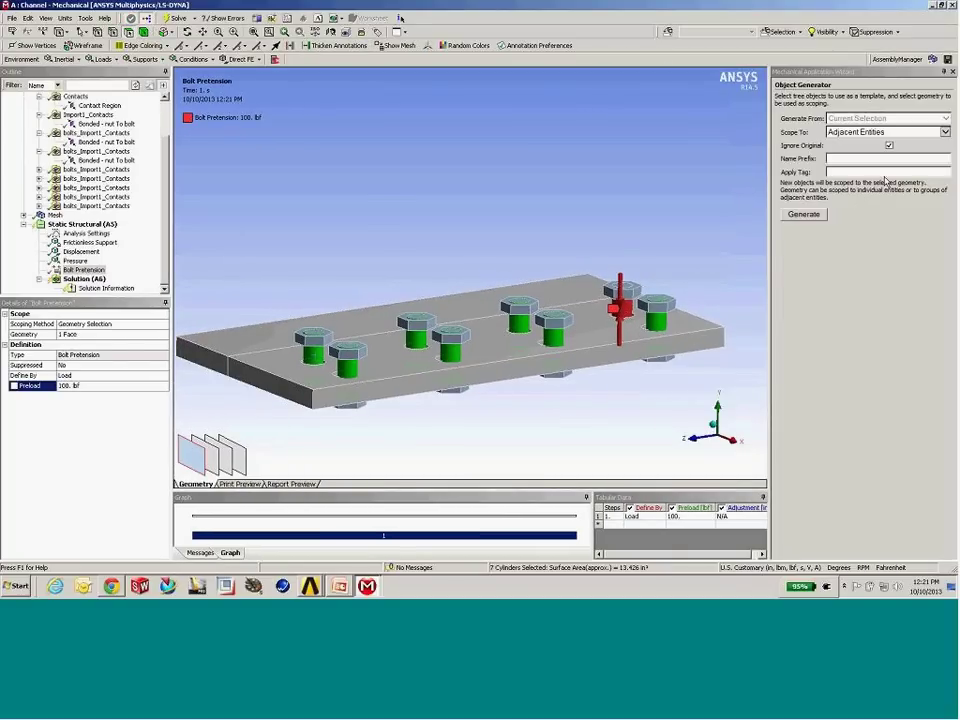
{"action": "left_click", "coordinate": [818, 222]}
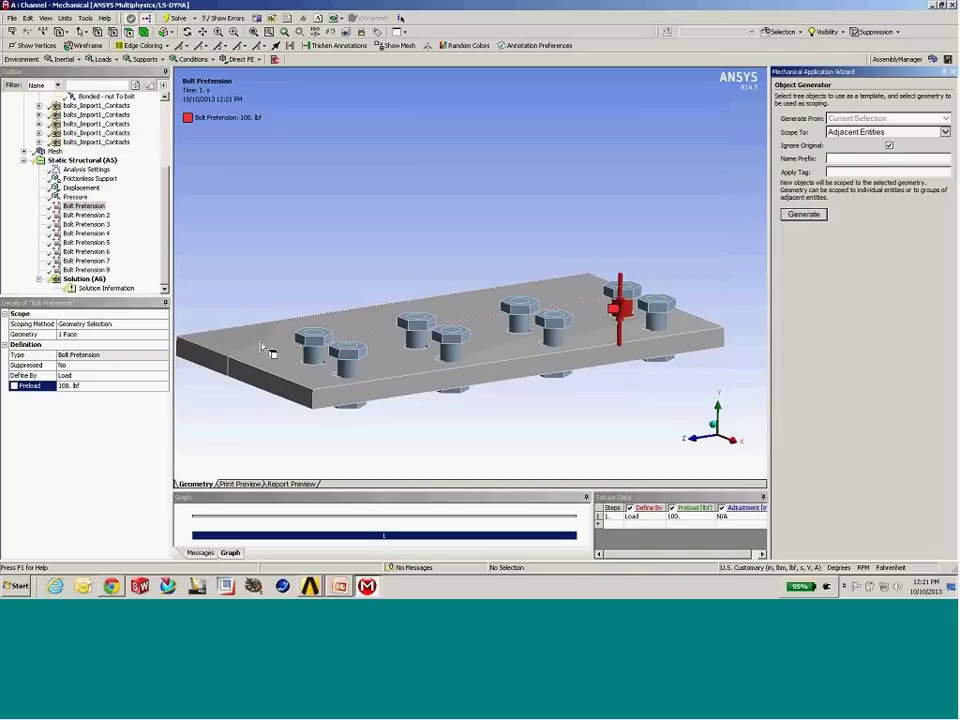
- Select all eight bolt pretensions together and inspect their placement on the bolts from several angles
{"action": "left_click", "coordinate": [86, 269], "text": "shift"}
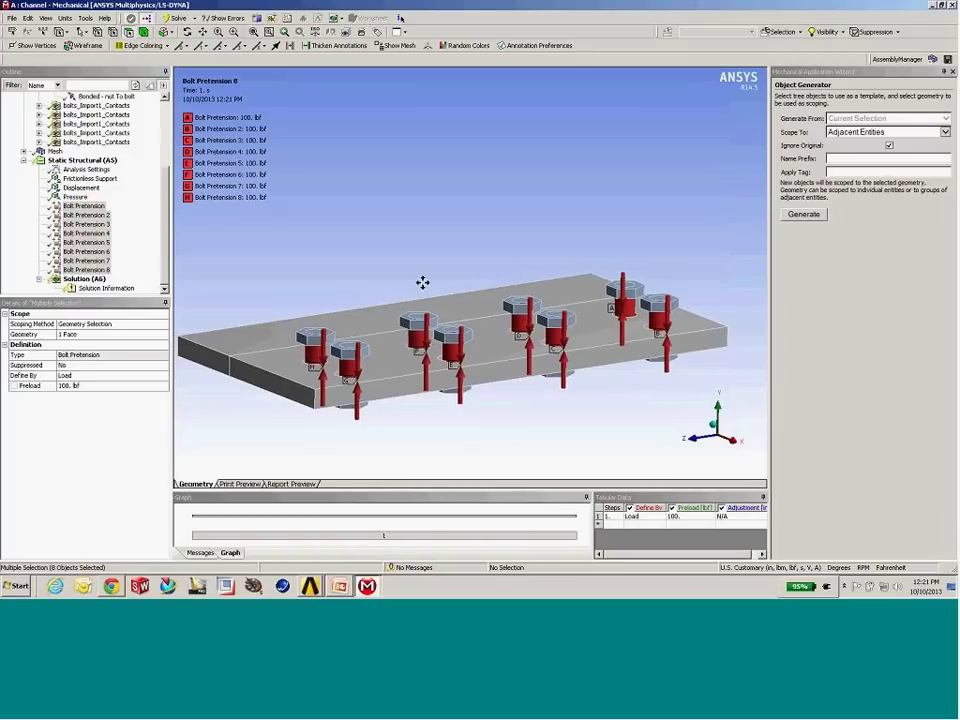
{"action": "middle_click_drag", "start_coordinate": [422, 281], "coordinate": [448, 277]}
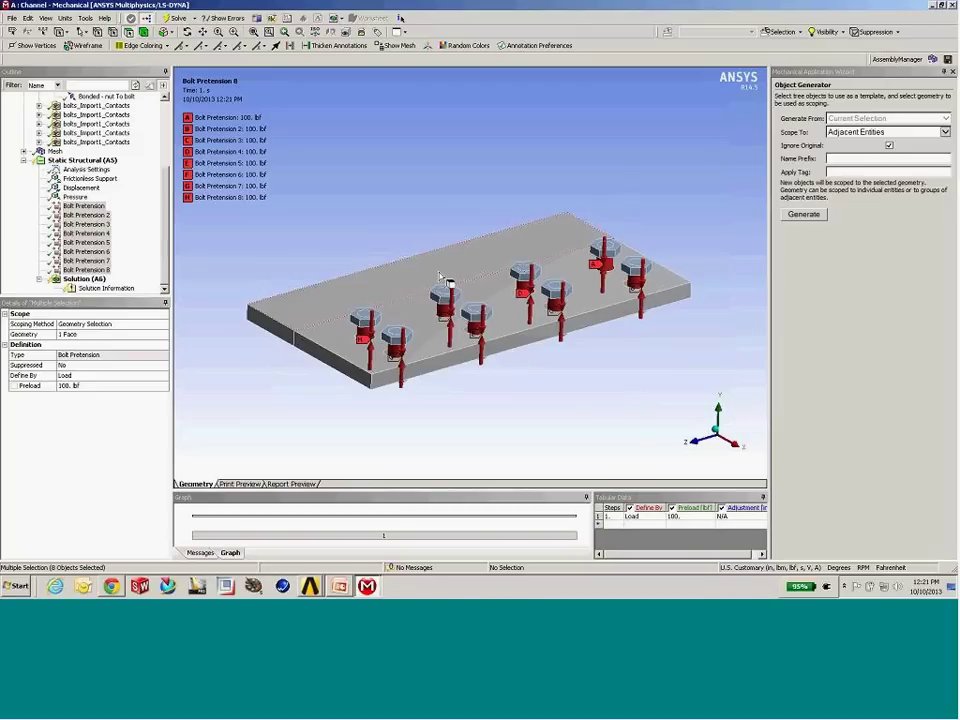
{"action": "middle_click_drag", "start_coordinate": [433, 274], "coordinate": [441, 273]}
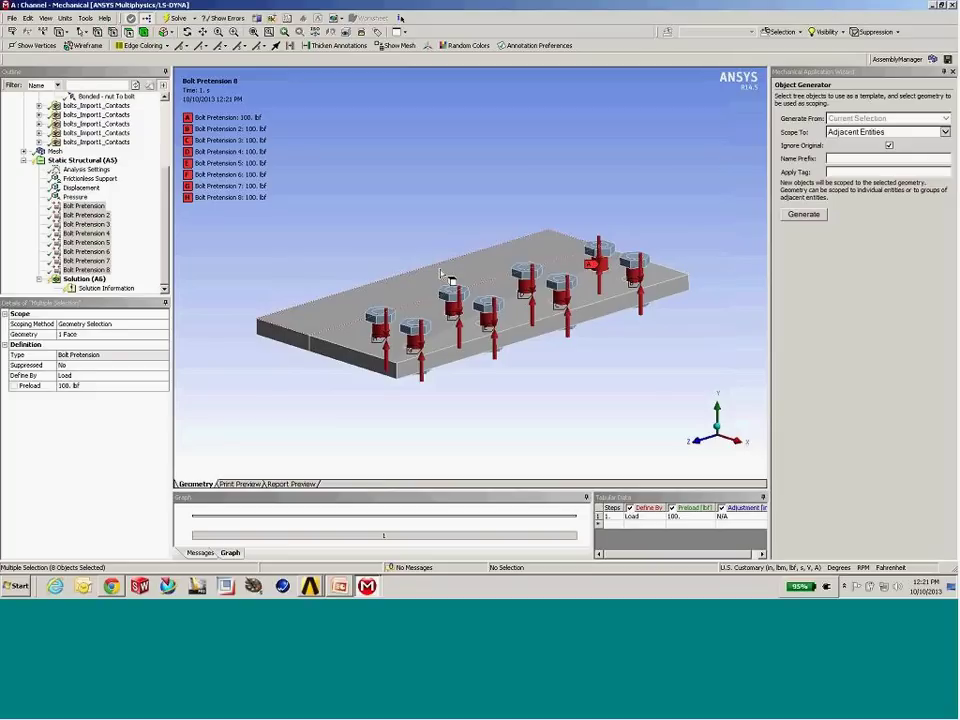
{"action": "middle_click_drag", "start_coordinate": [538, 304], "coordinate": [489, 321]}
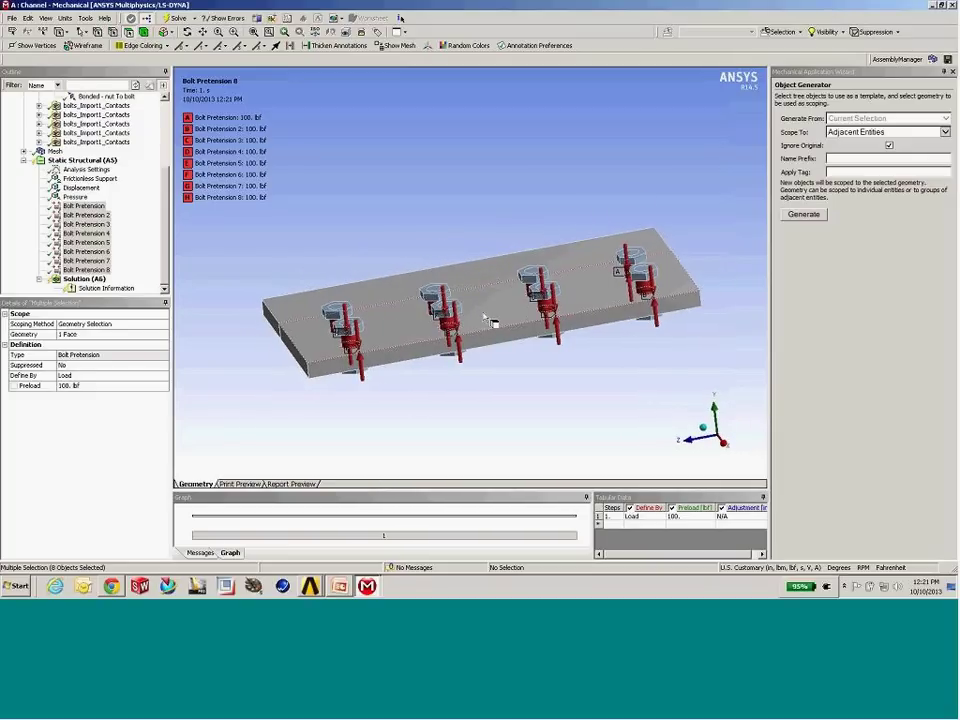